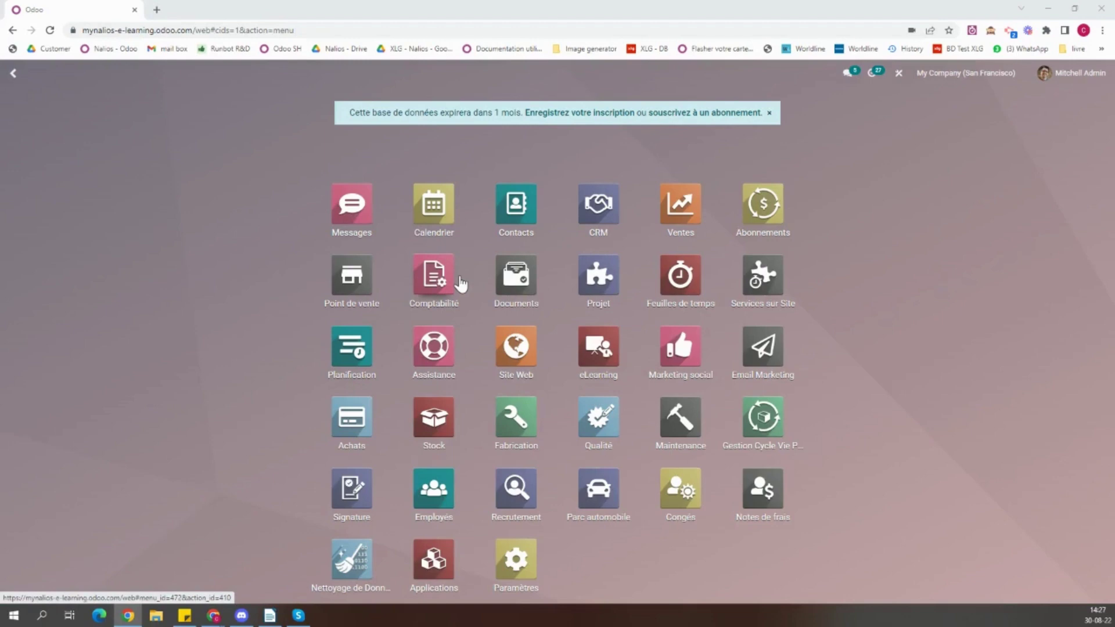
# Step: Open the Comptabilité settings and search them for "budget" to check the Gestion du budget option
pyautogui.click(422, 286)
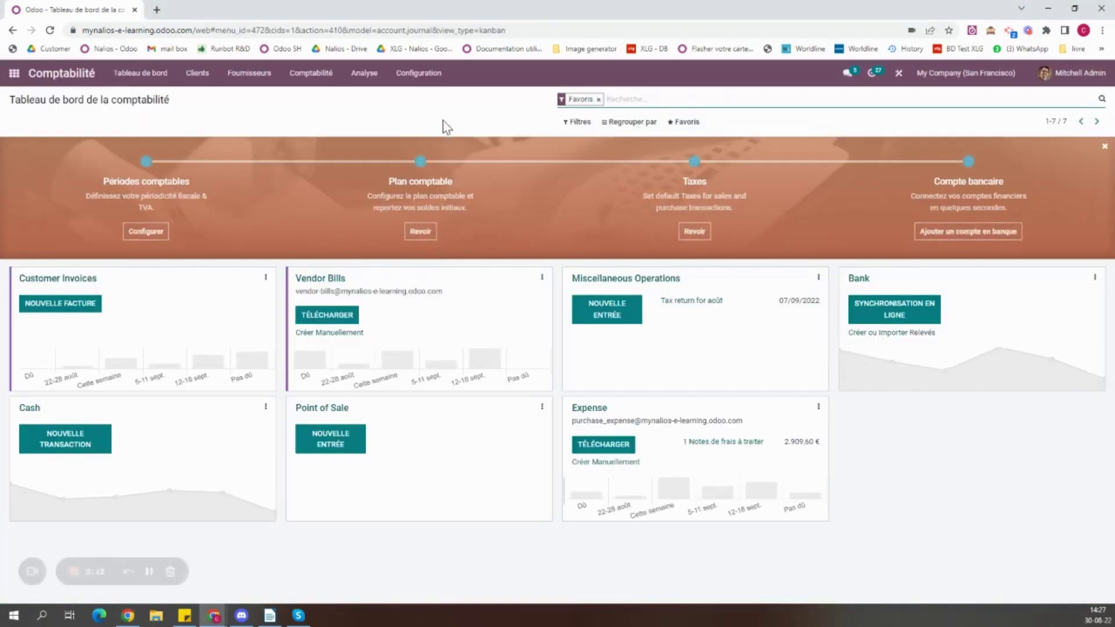
pyautogui.click(427, 74)
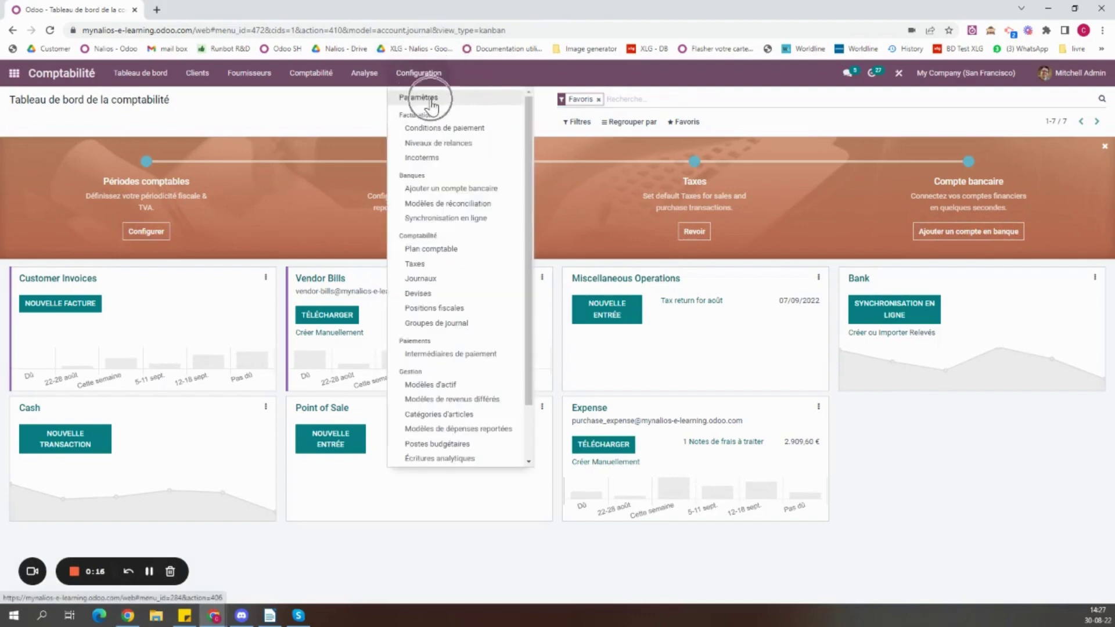
pyautogui.click(432, 100)
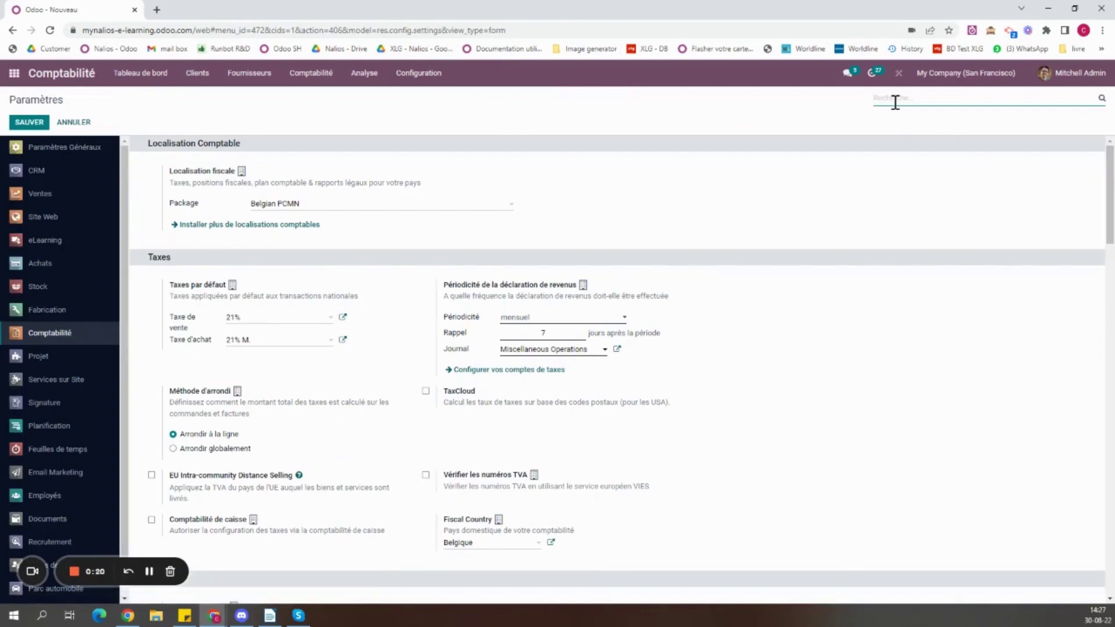
pyautogui.click(897, 102)
pyautogui.write('budget')
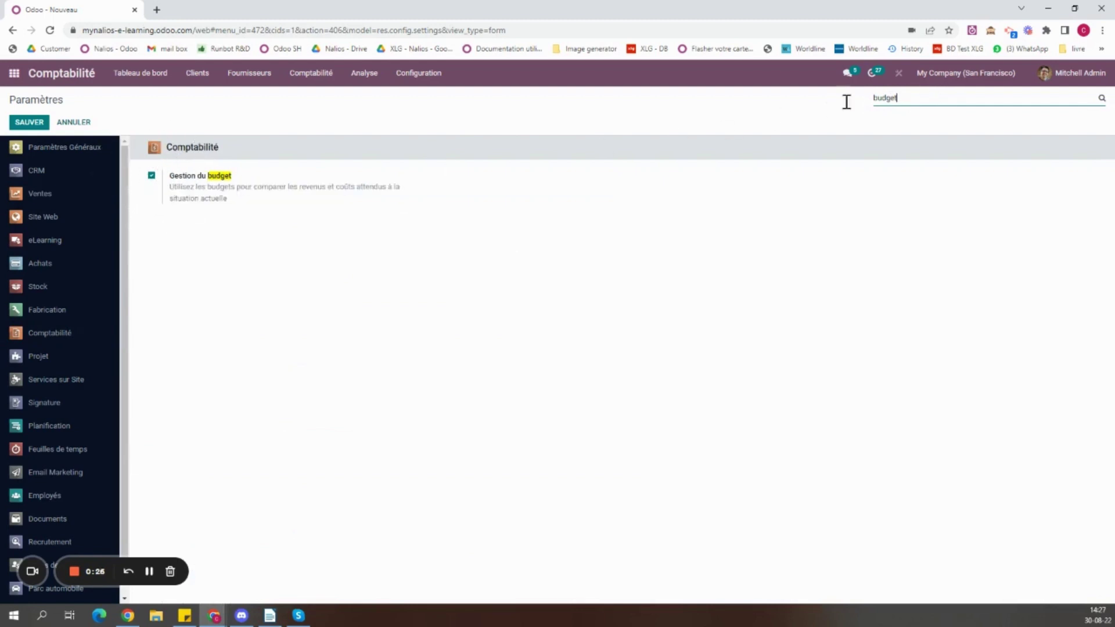
# Step: Search the settings for "analyt" to check the Comptabilité analytique option
pyautogui.hotkey('ctrl', 'a')
pyautogui.press('BackSpace')
pyautogui.write('anal')
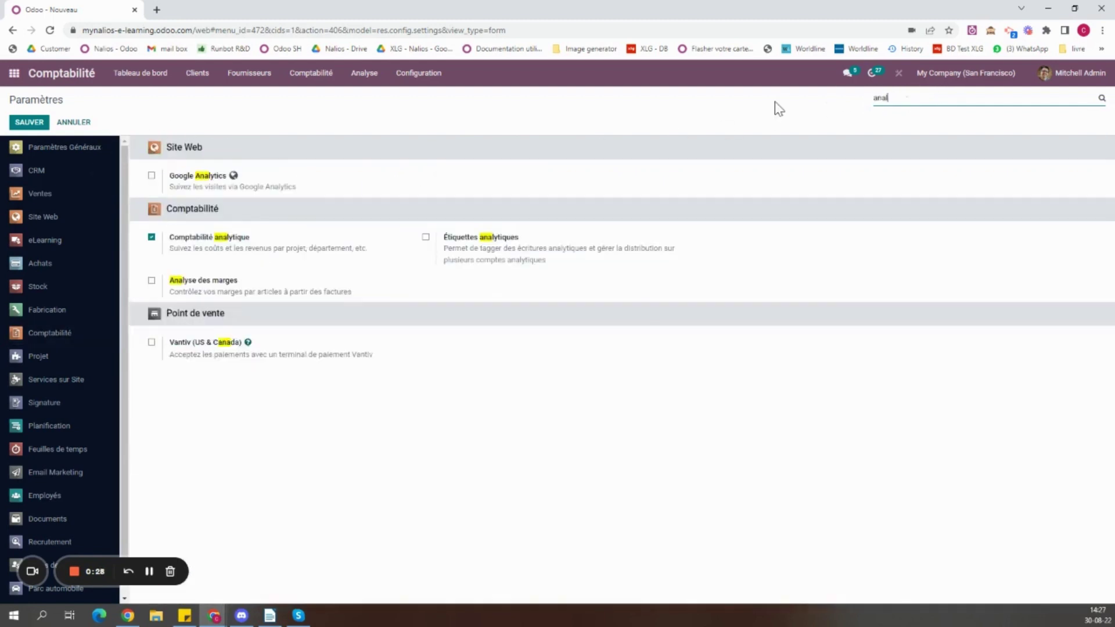
pyautogui.write('y')
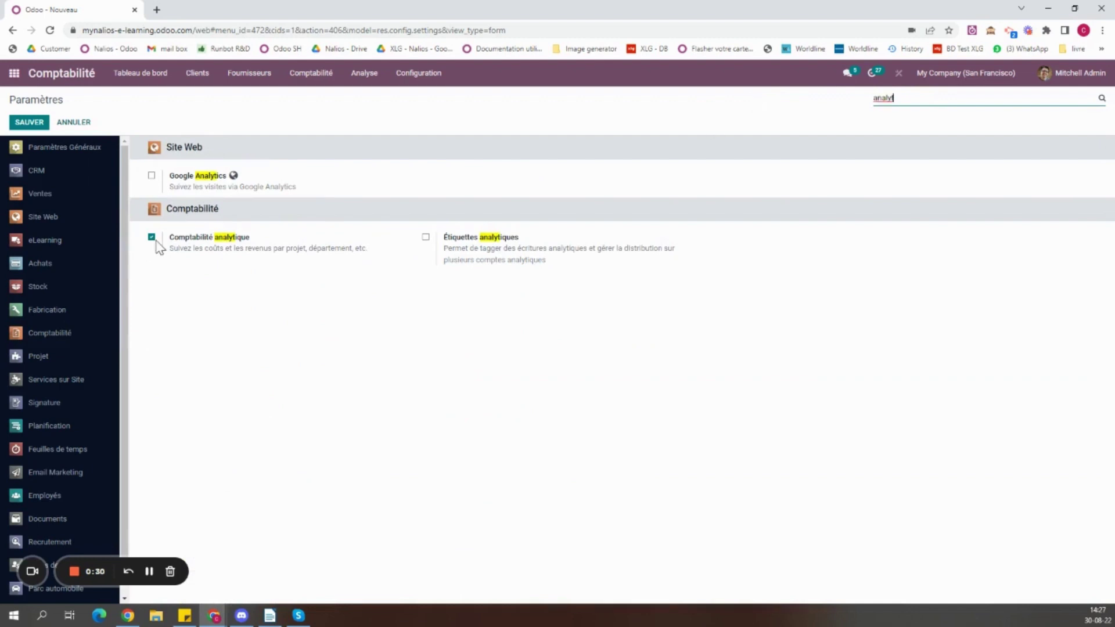
pyautogui.press('ctrl')
pyautogui.press('ctrl')
pyautogui.press('ctrl')
pyautogui.press('ctrl')
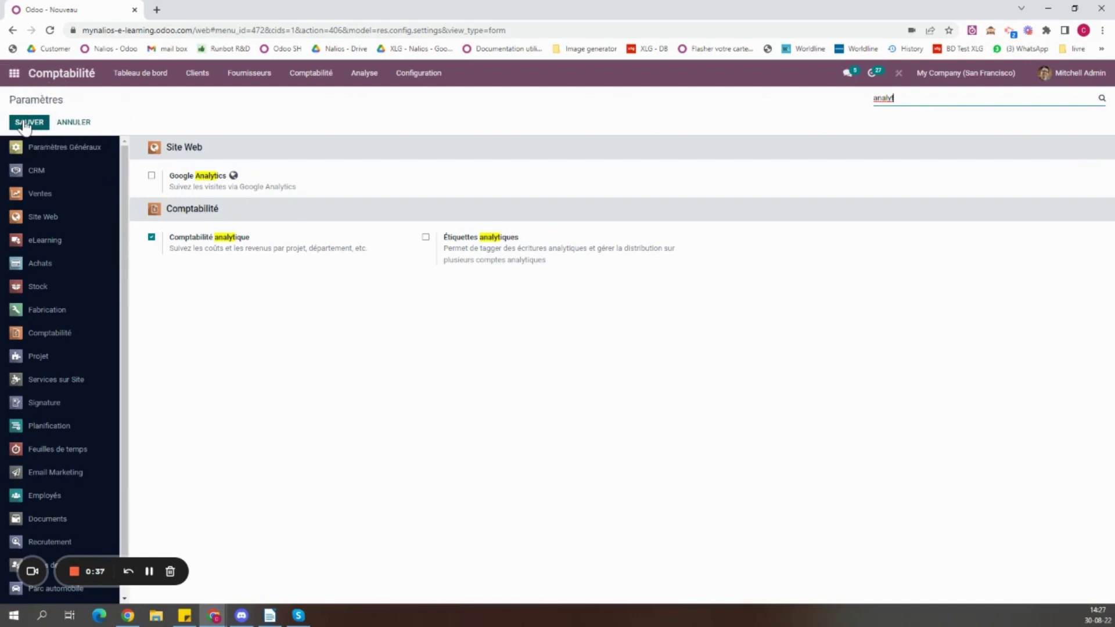
# Step: Leave the settings and open Budget Démo from the accounting budgets list
pyautogui.click(74, 84)
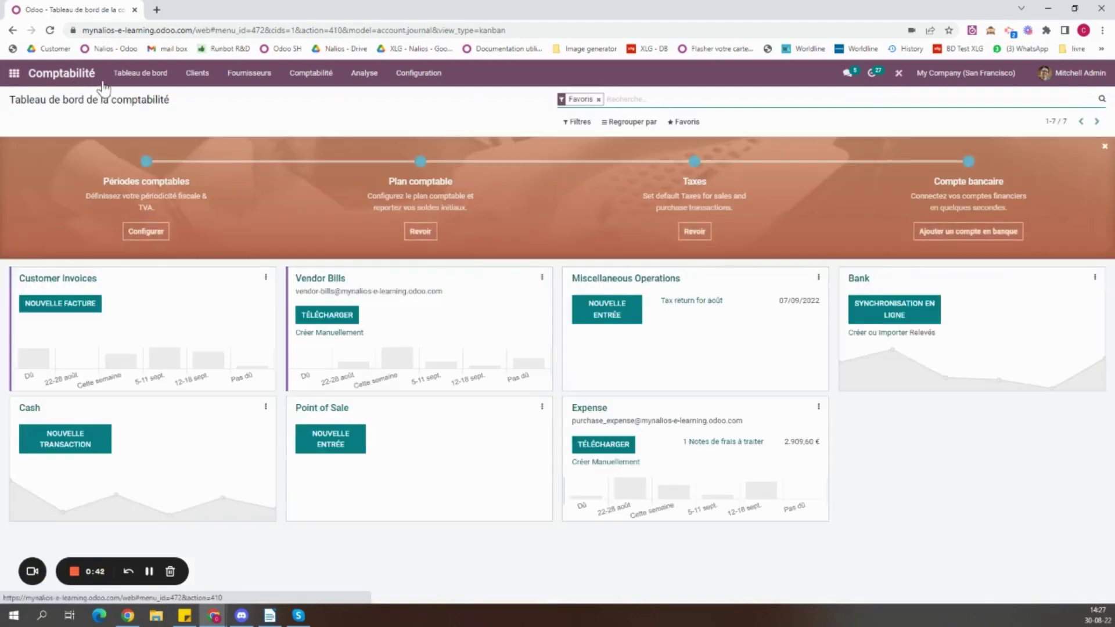
pyautogui.click(302, 79)
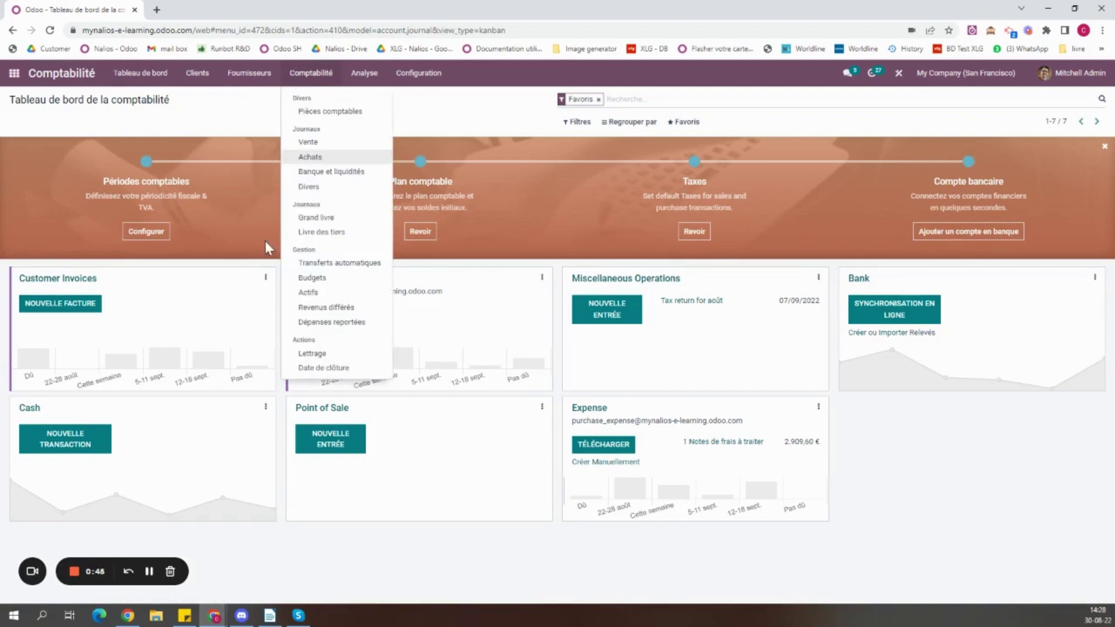
pyautogui.click(302, 278)
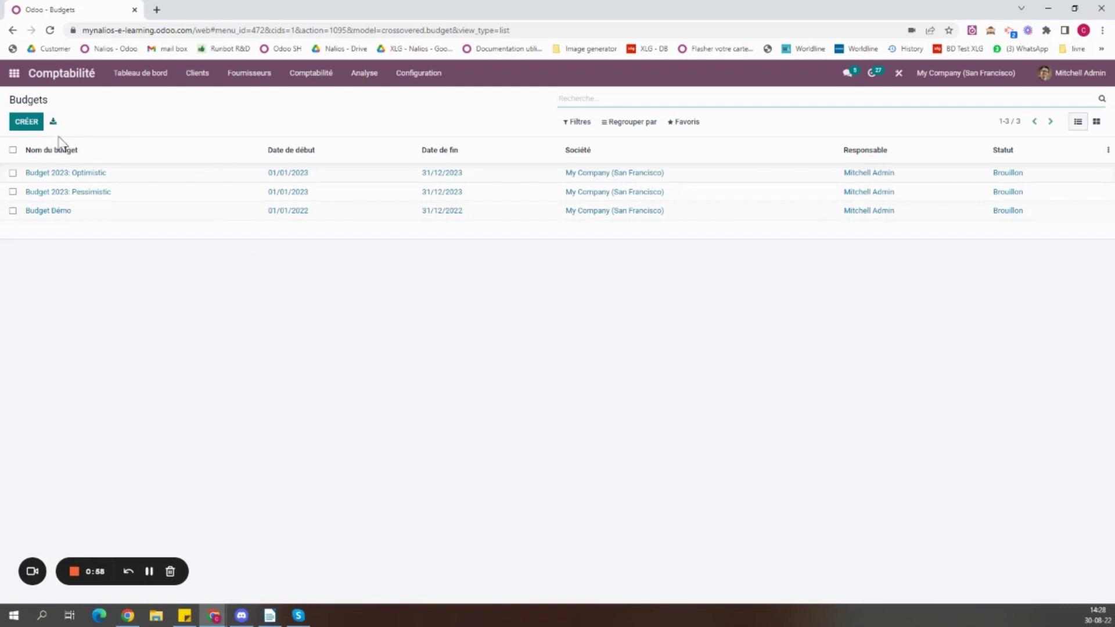
pyautogui.click(69, 215)
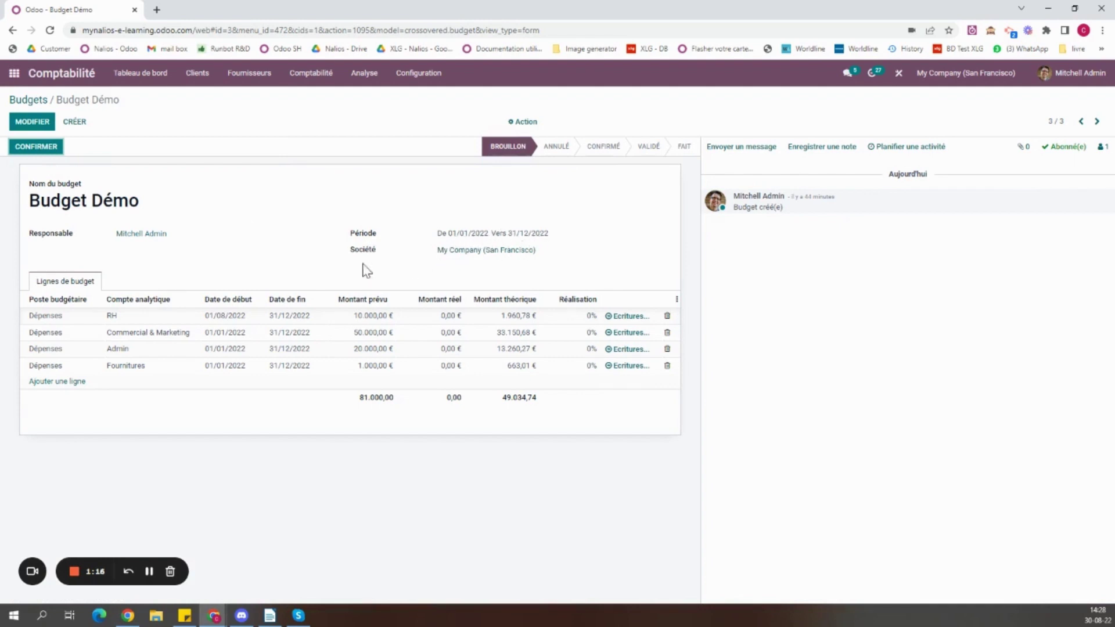
# Step: Inspect the accounts included in the Dépenses budgetary position of the RH budget line
pyautogui.click(76, 315)
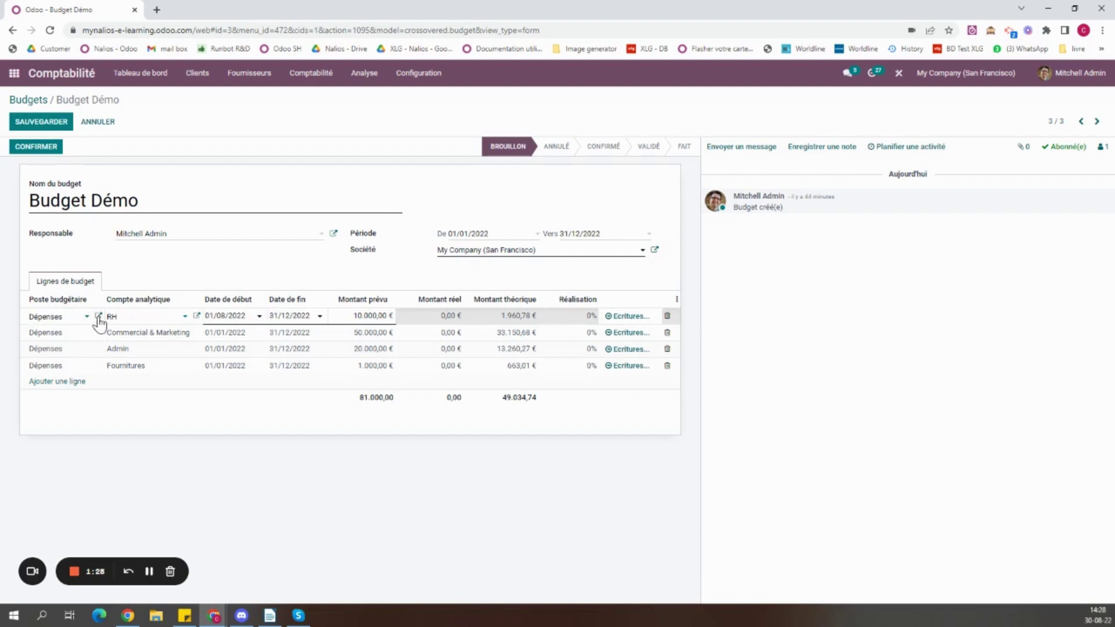
pyautogui.click(99, 317)
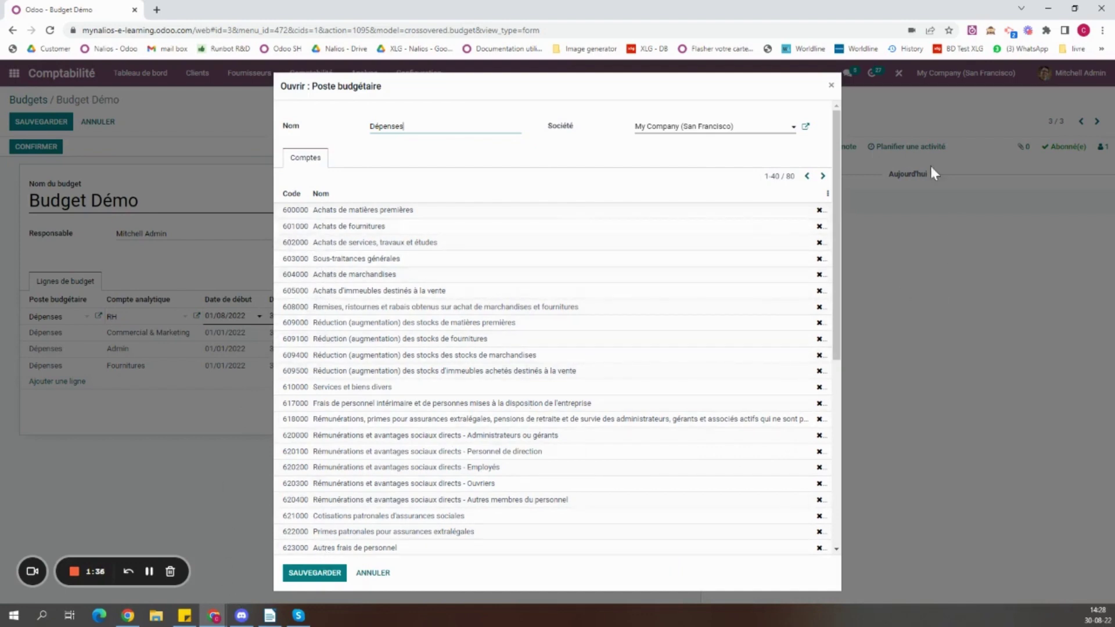
pyautogui.click(832, 86)
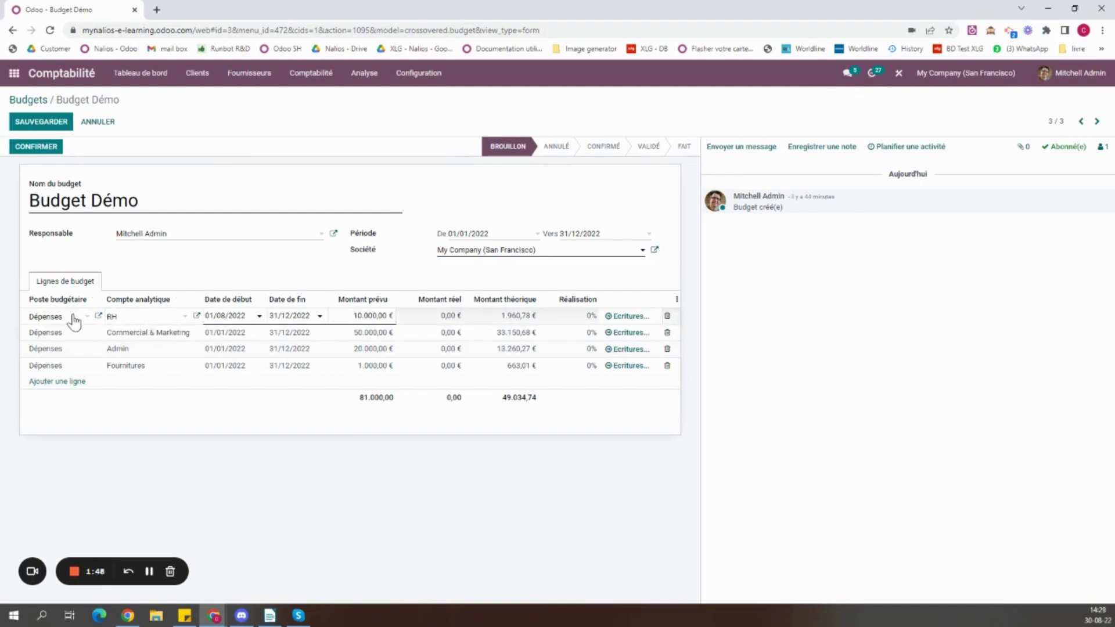
pyautogui.click(98, 317)
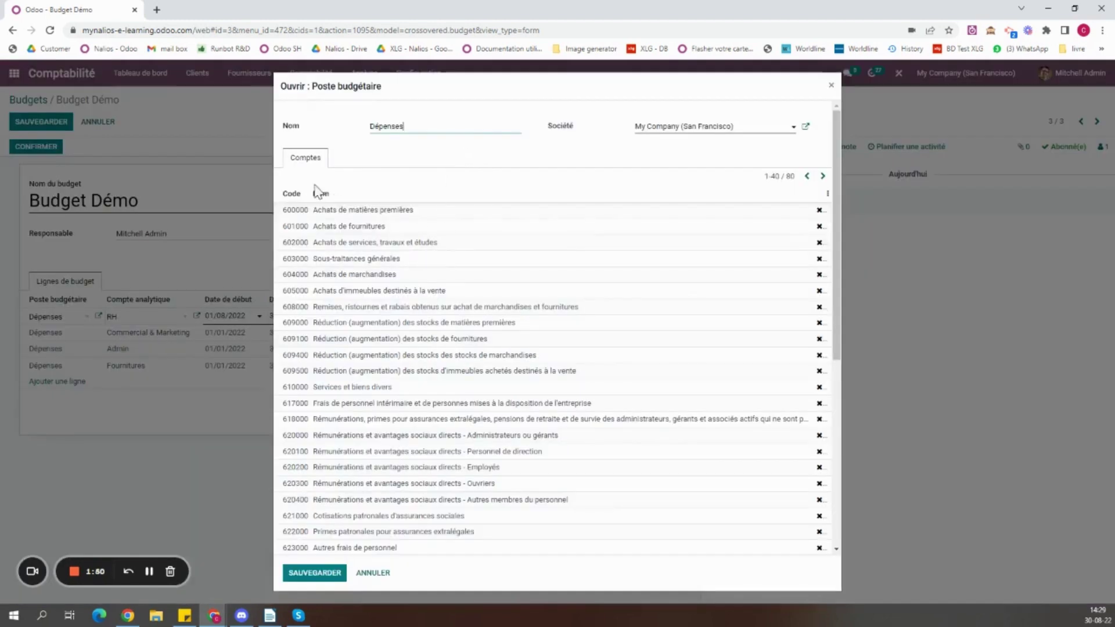
pyautogui.click(831, 85)
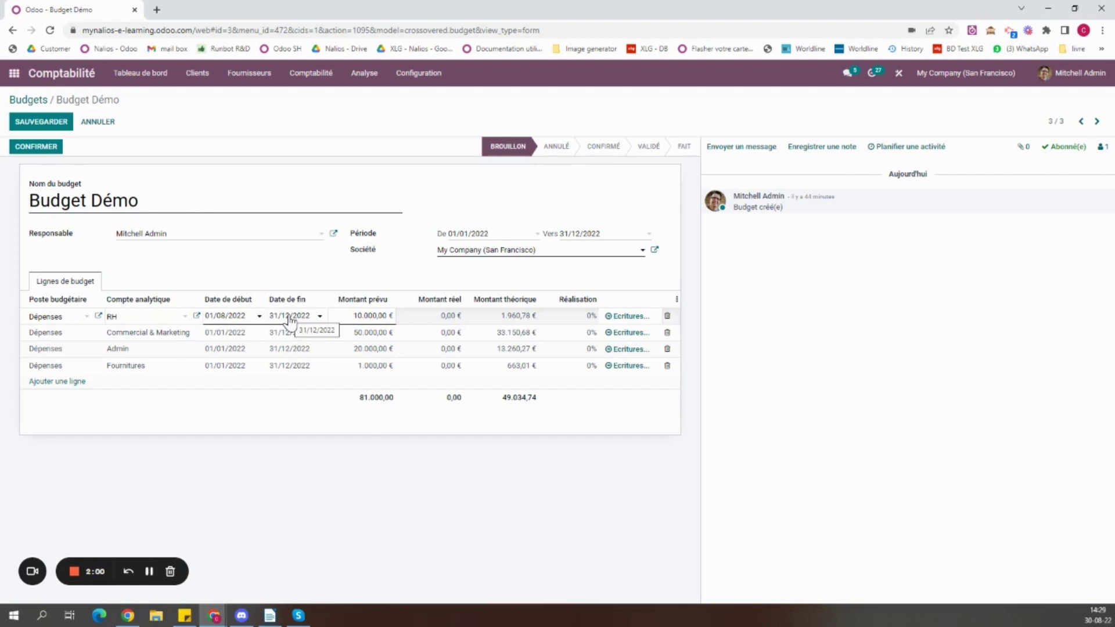
# Step: Set the RH budget line's start date to 01/01/2022 and save Budget Démo
pyautogui.click(233, 316)
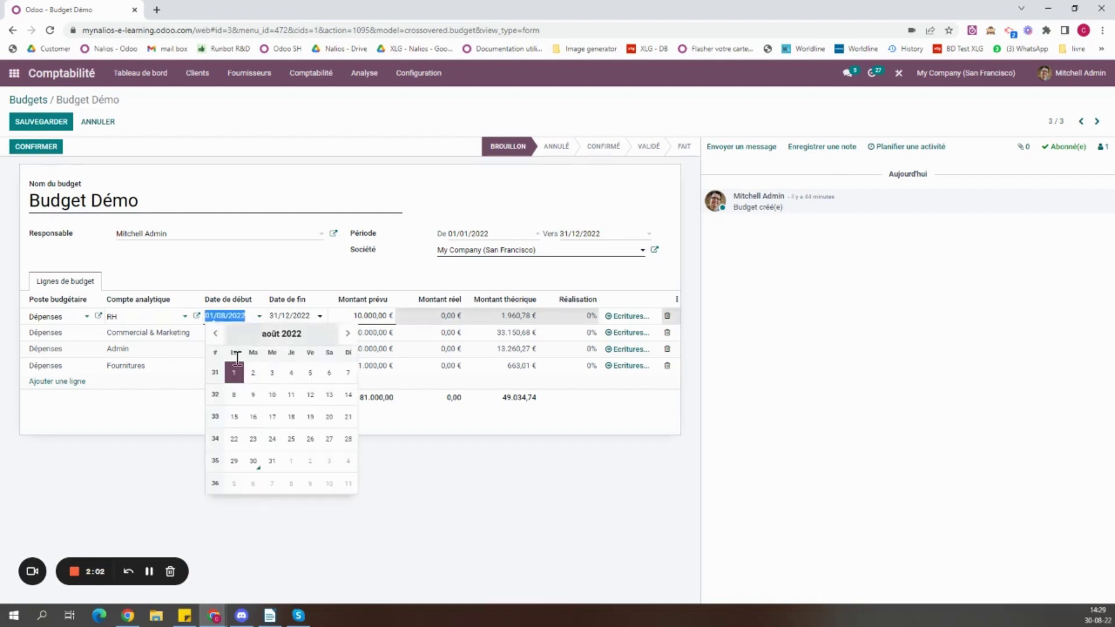
pyautogui.click(245, 335)
pyautogui.click(231, 358)
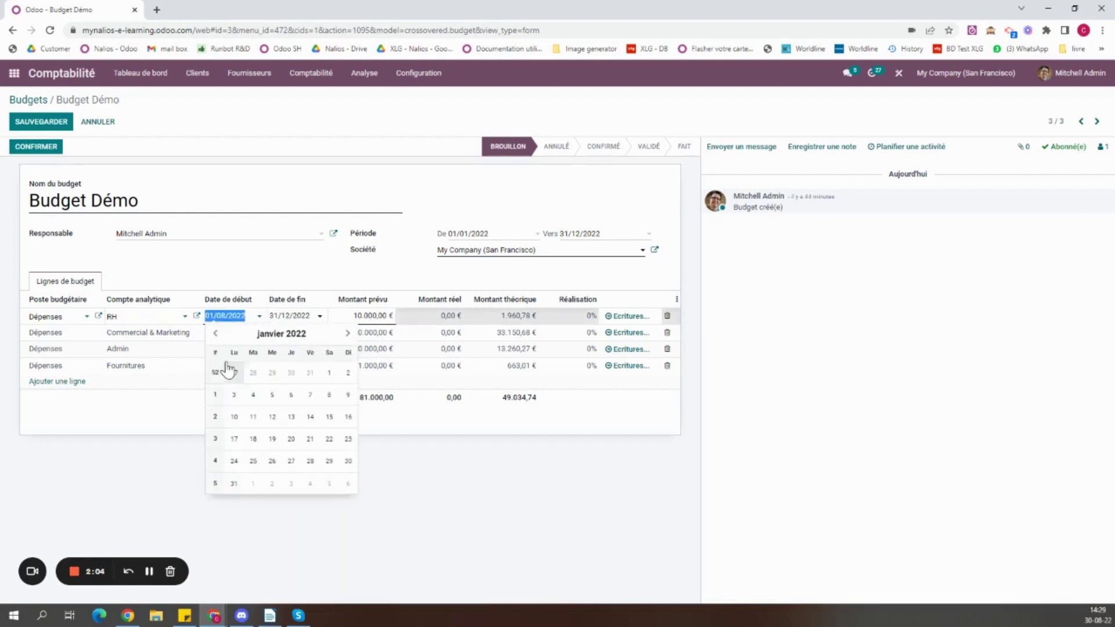
pyautogui.click(311, 374)
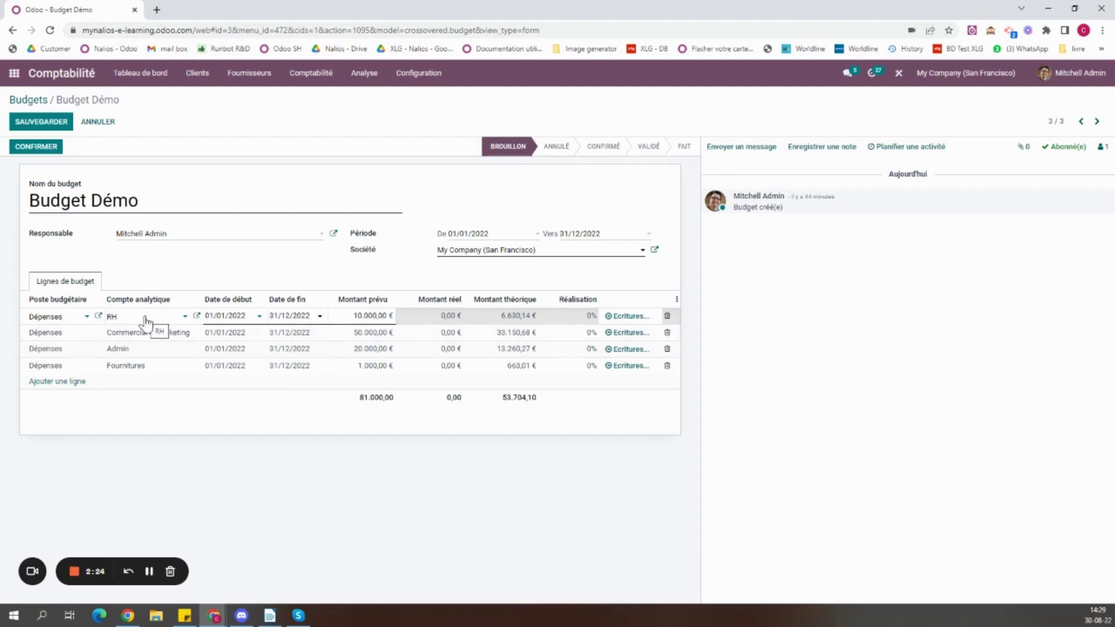
pyautogui.moveTo(229, 366); pyautogui.dragTo(245, 447)
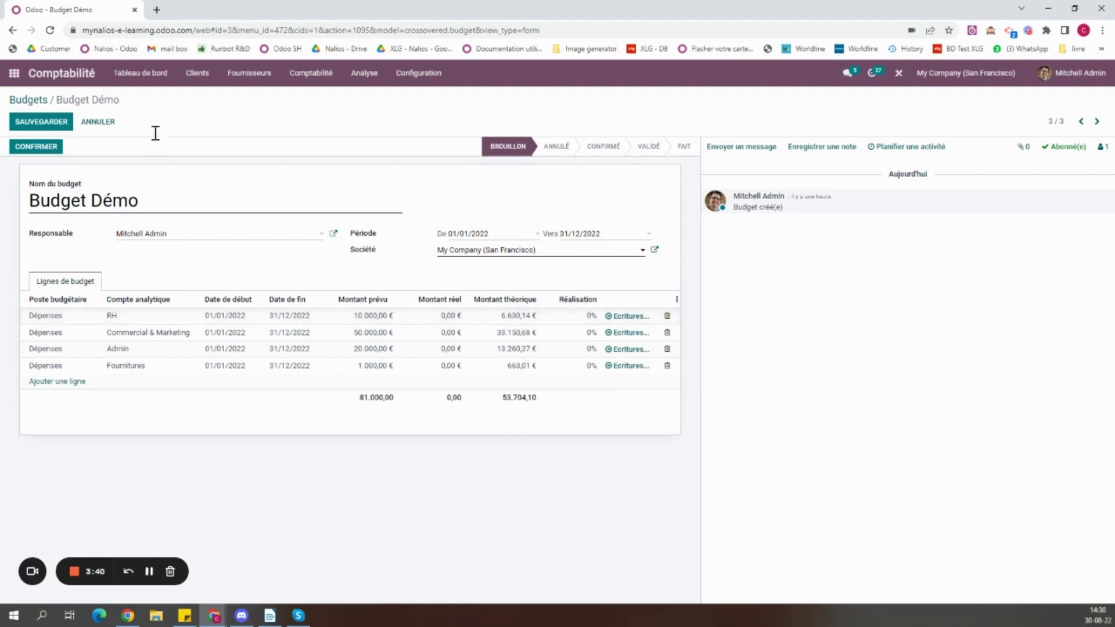
pyautogui.click(45, 125)
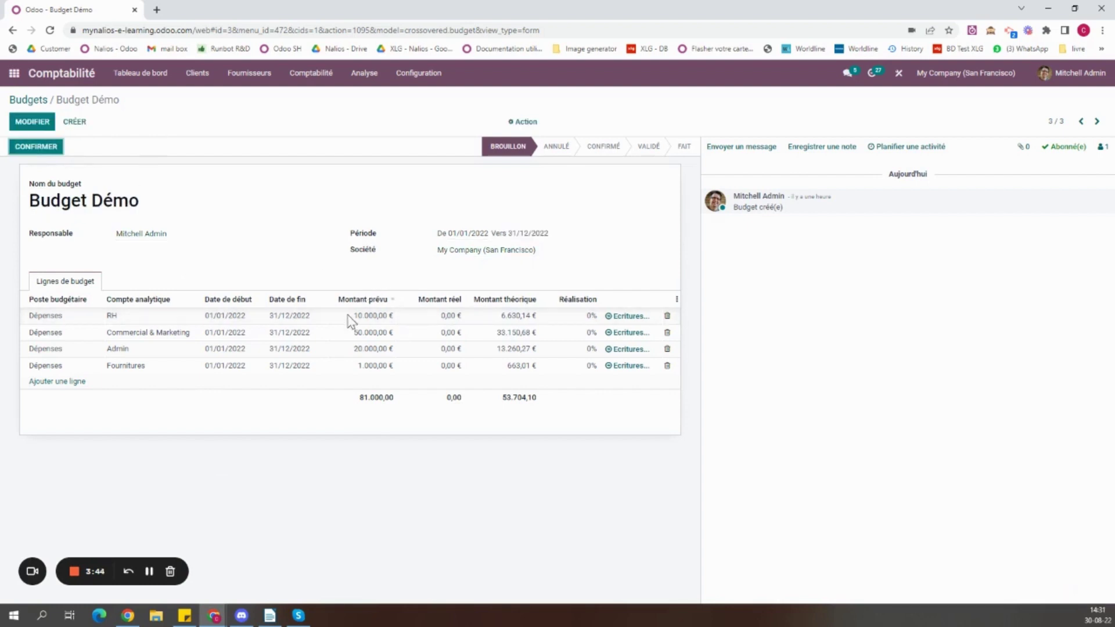
# Step: Duplicate the budget's browser tab and start a manual vendor bill there from the accounting dashboard
pyautogui.rightClick(97, 13)
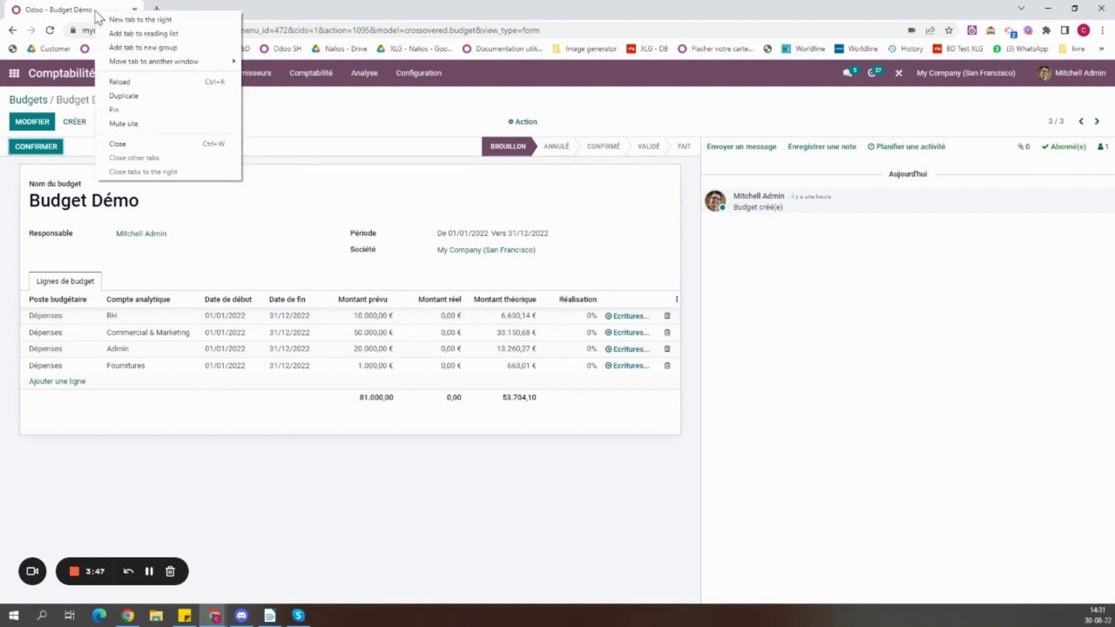
pyautogui.click(123, 96)
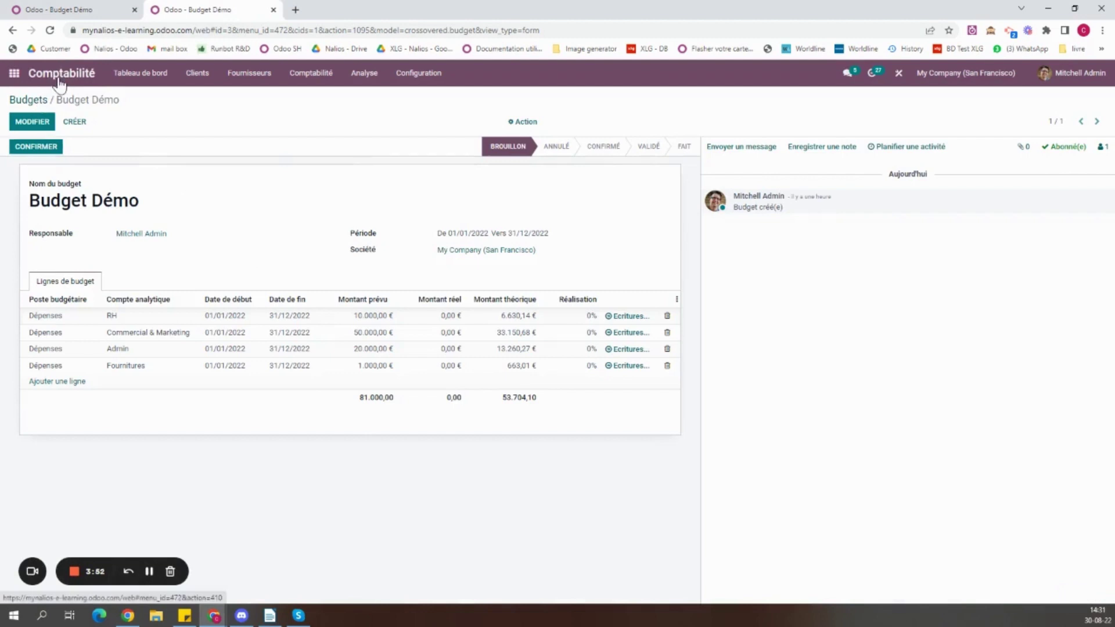
pyautogui.click(59, 83)
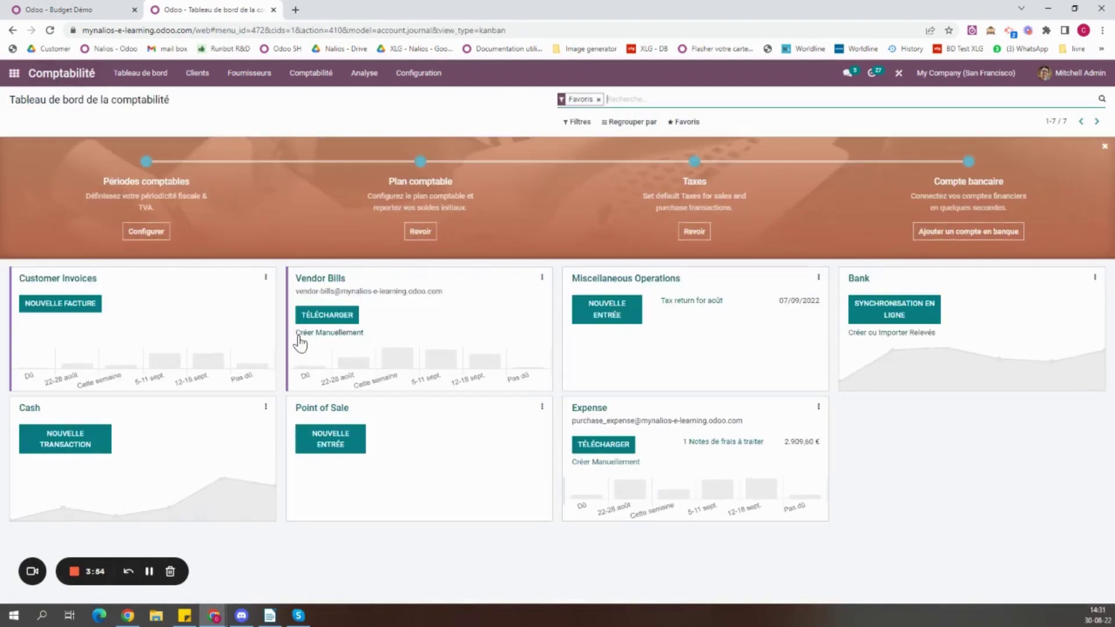
pyautogui.click(301, 339)
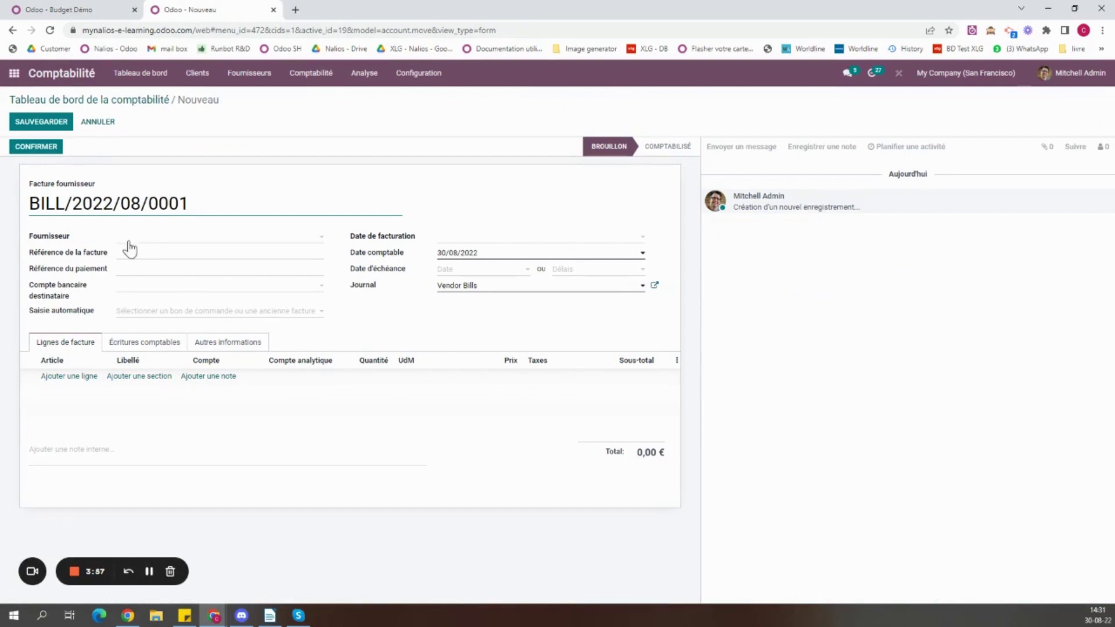
# Step: Set the vendor bill's supplier to Azure Interior and its invoice date to 23/08/2022
pyautogui.click(131, 238)
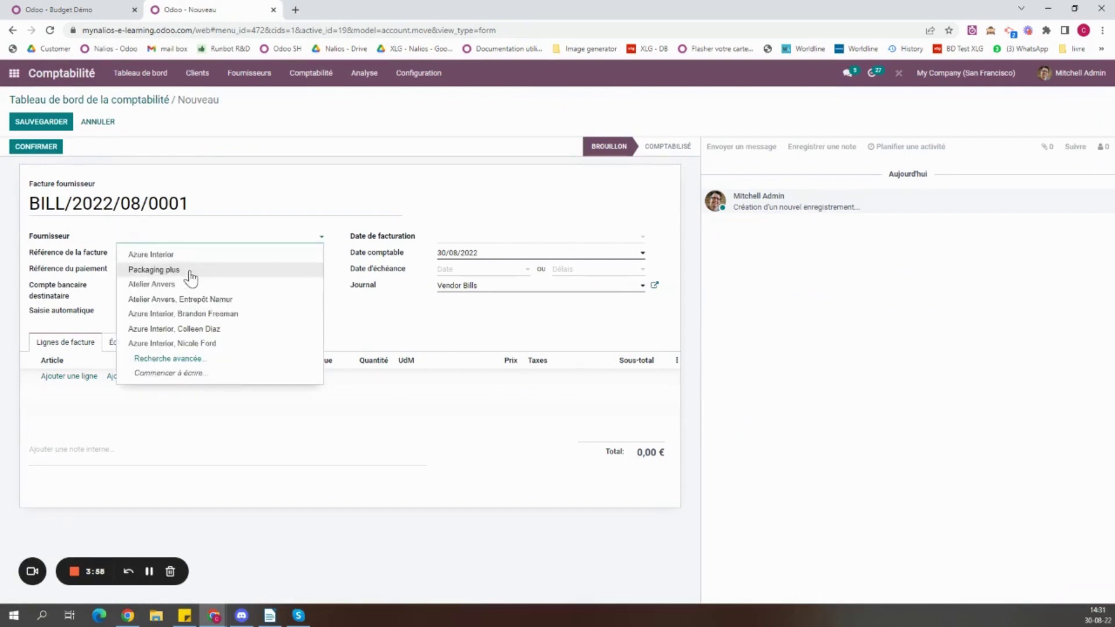
pyautogui.click(200, 255)
pyautogui.click(503, 241)
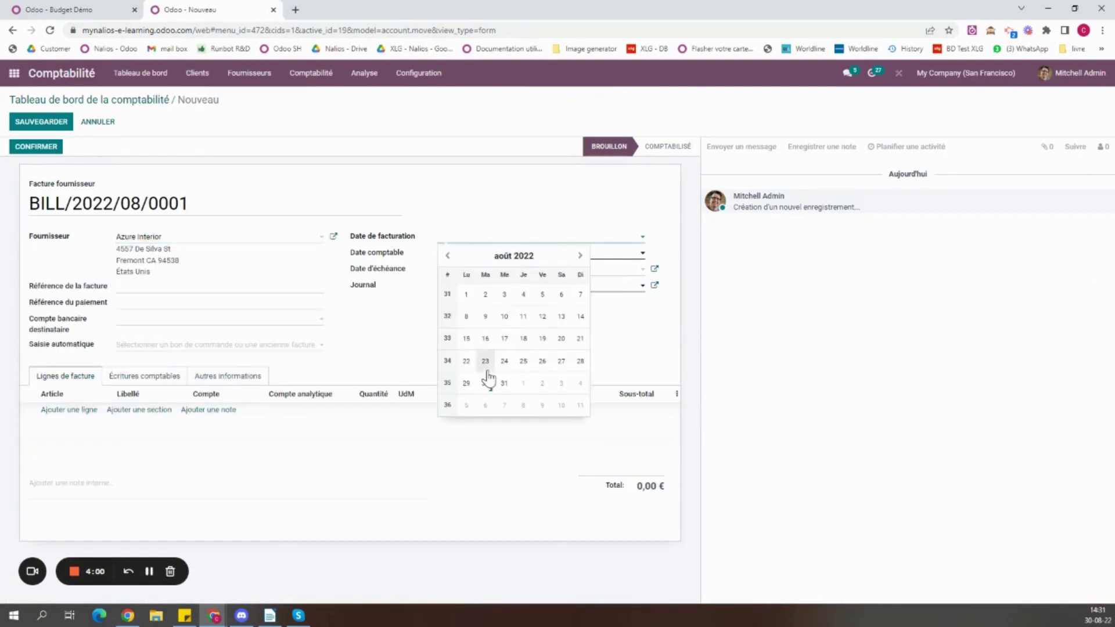
pyautogui.click(486, 367)
# Step: Switch back to Budget Démo and check the Dépenses position's account list, including the Achats de matières premières account details
pyautogui.click(118, 8)
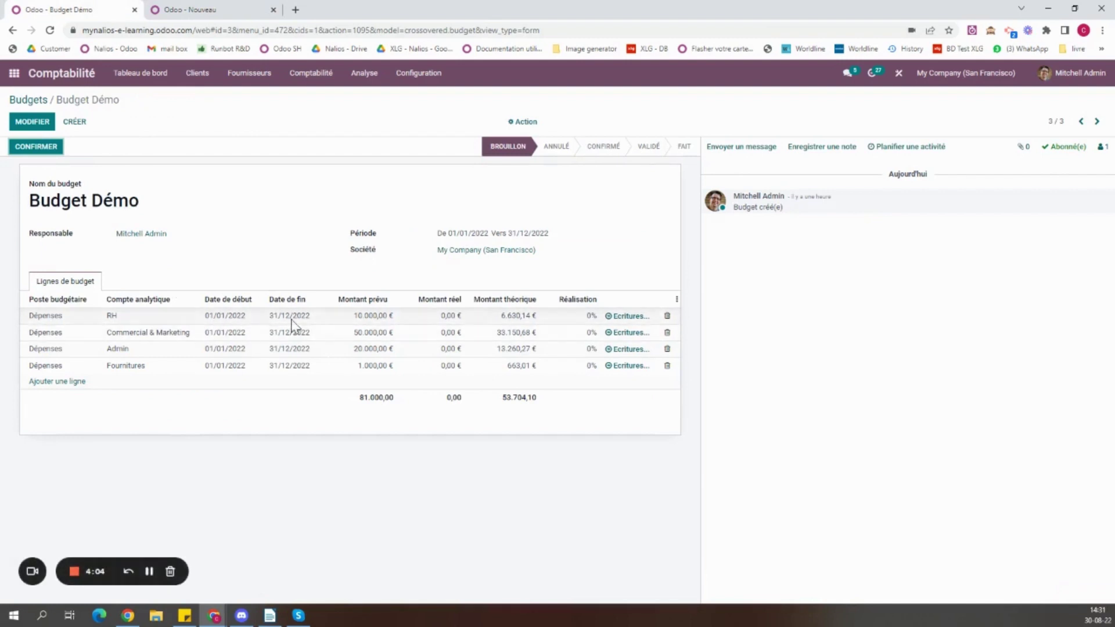
pyautogui.click(175, 9)
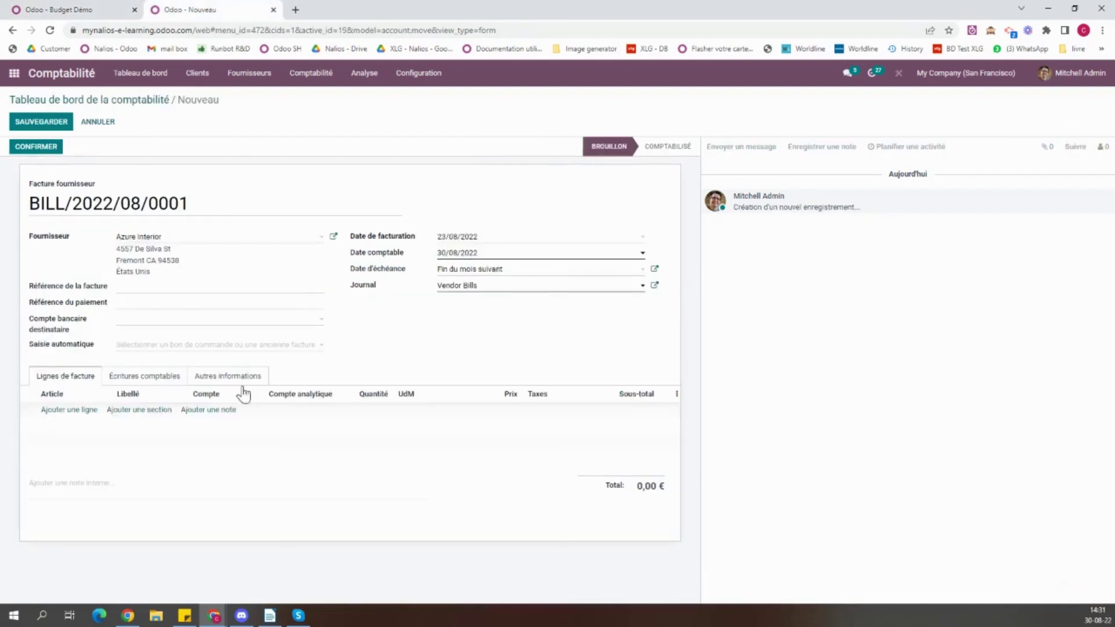
pyautogui.click(87, 9)
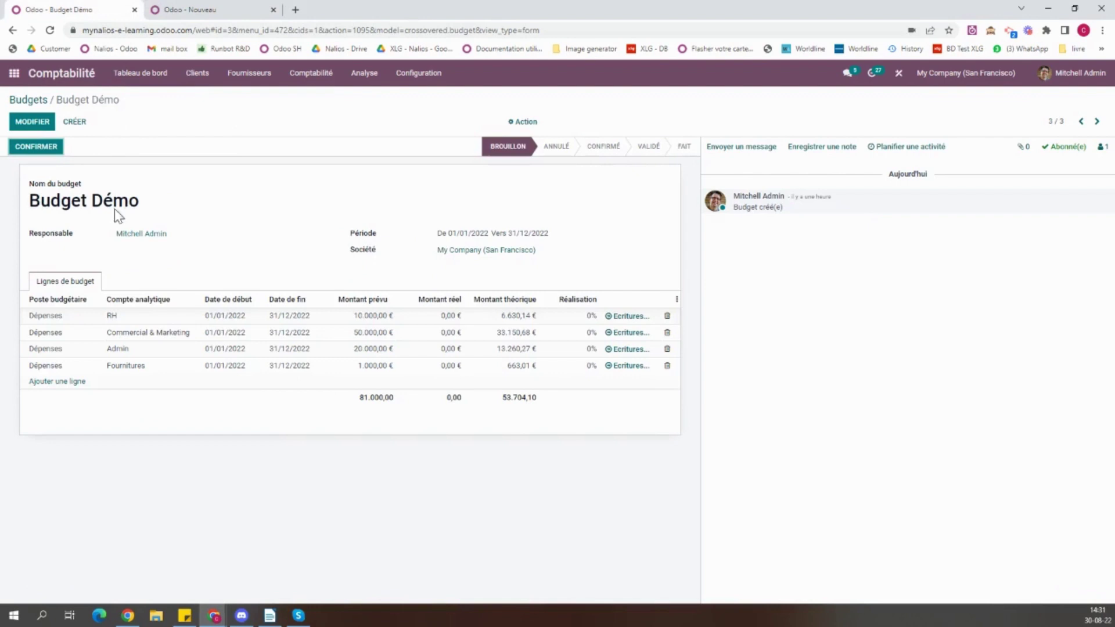
pyautogui.click(96, 320)
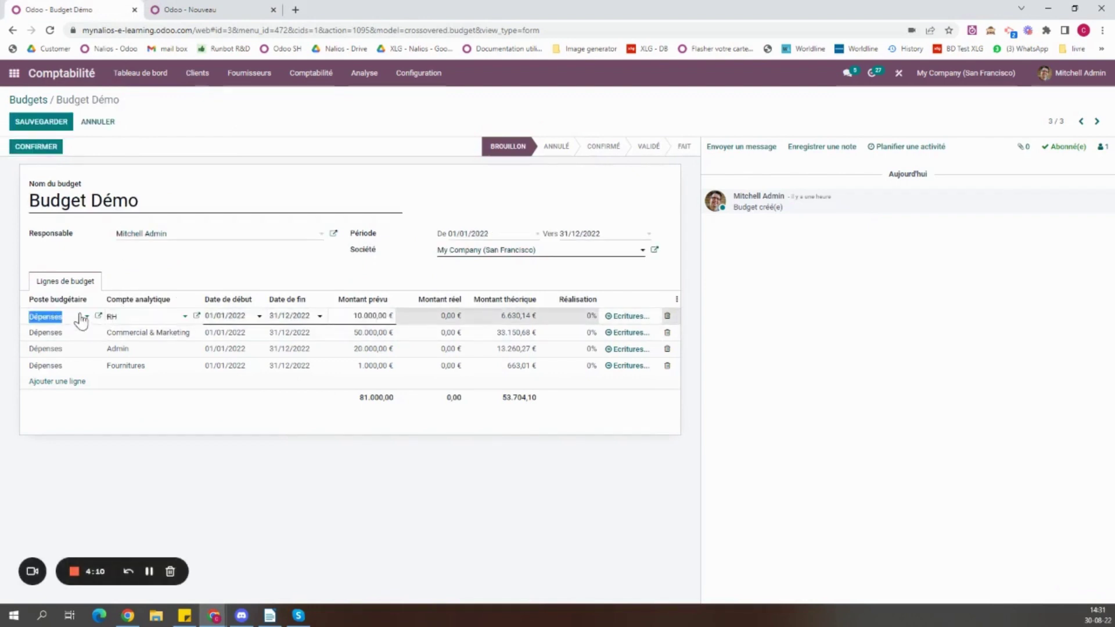
pyautogui.click(98, 316)
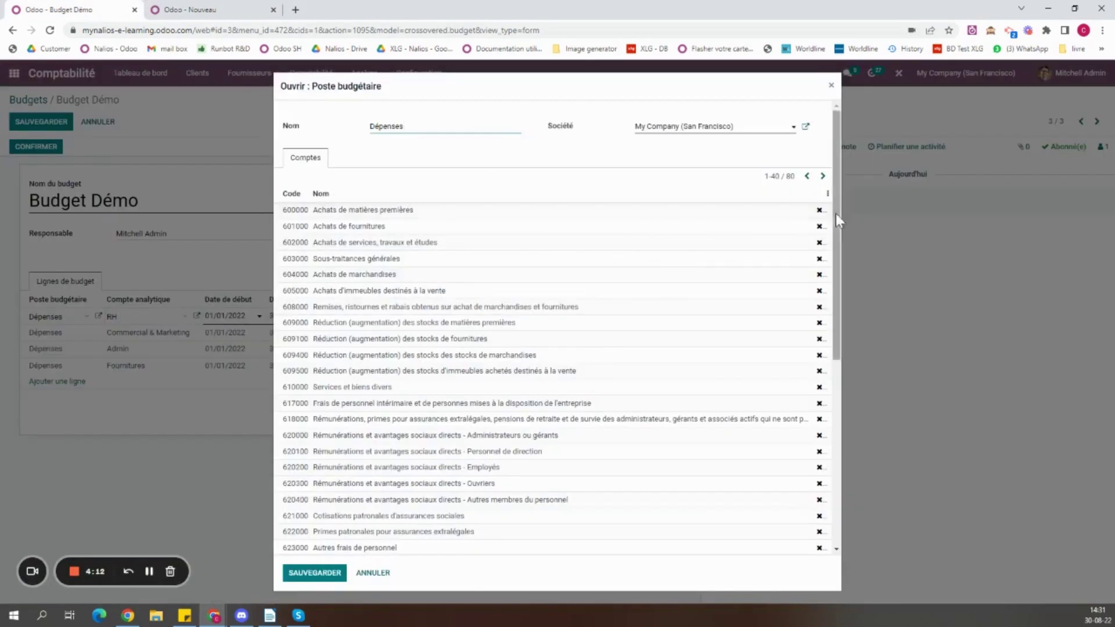
pyautogui.click(298, 211)
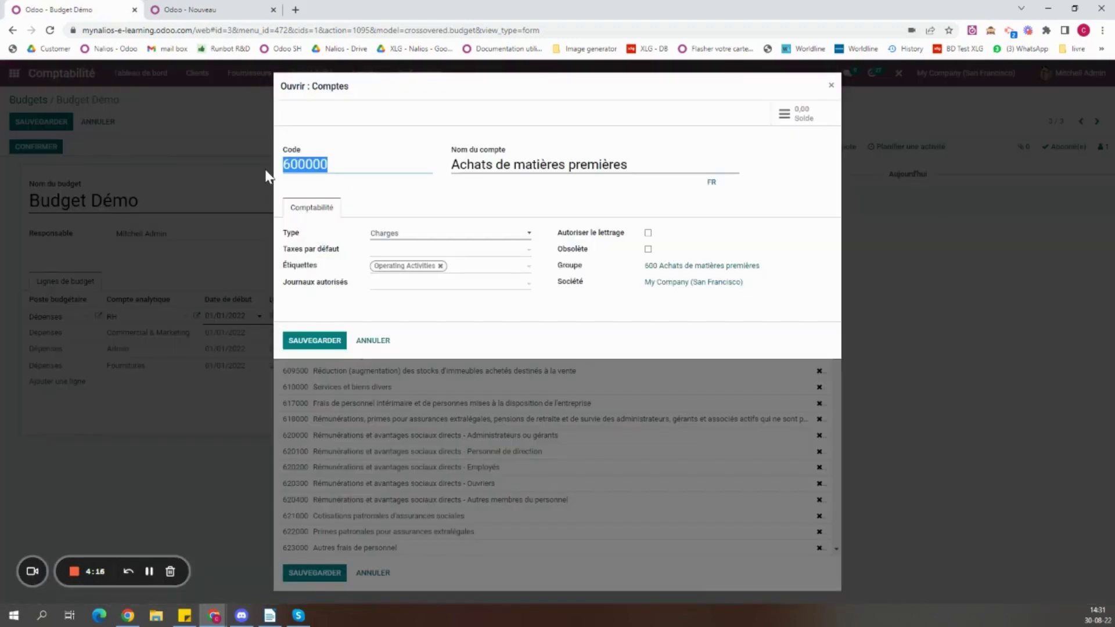
pyautogui.click(831, 85)
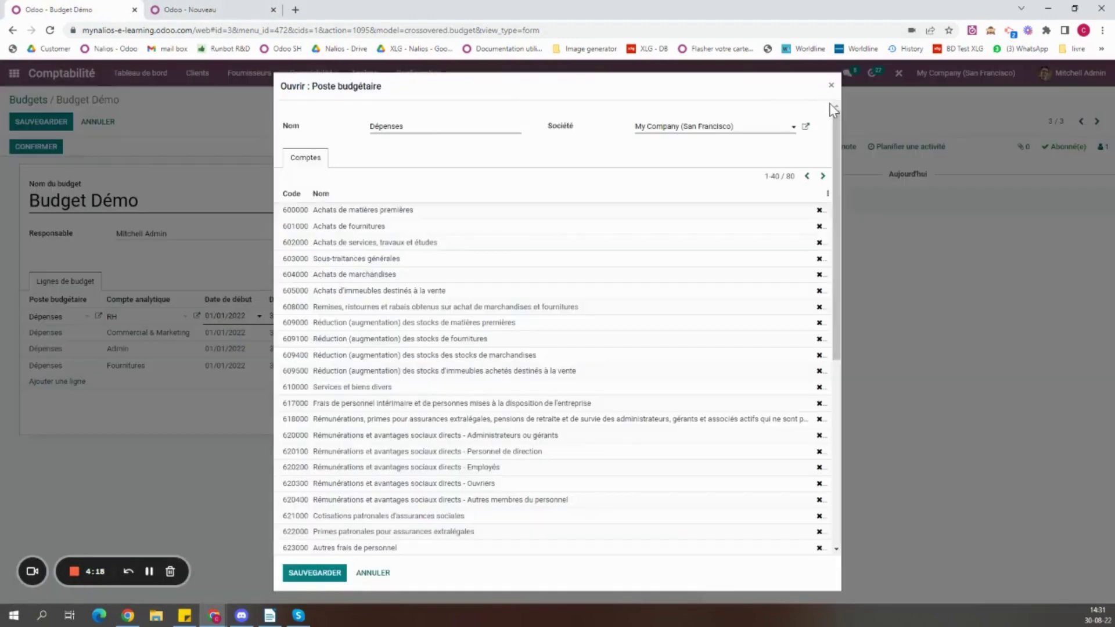
pyautogui.click(832, 96)
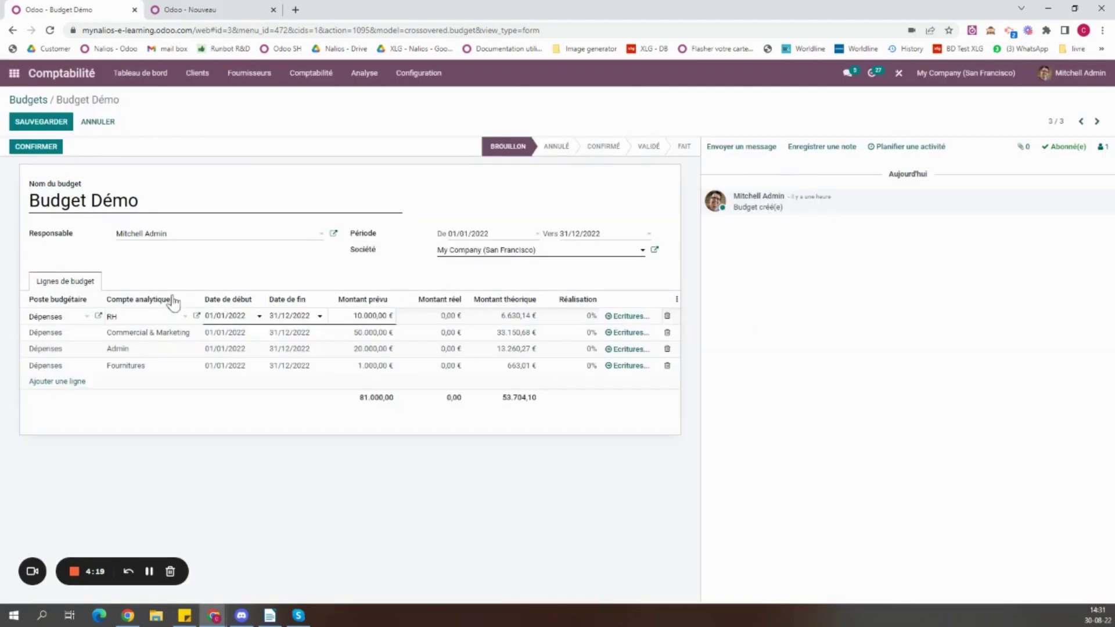
# Step: Return to the vendor bill and add an invoice line on account 600000 Achats with analytic account RH
pyautogui.click(199, 10)
pyautogui.click(70, 411)
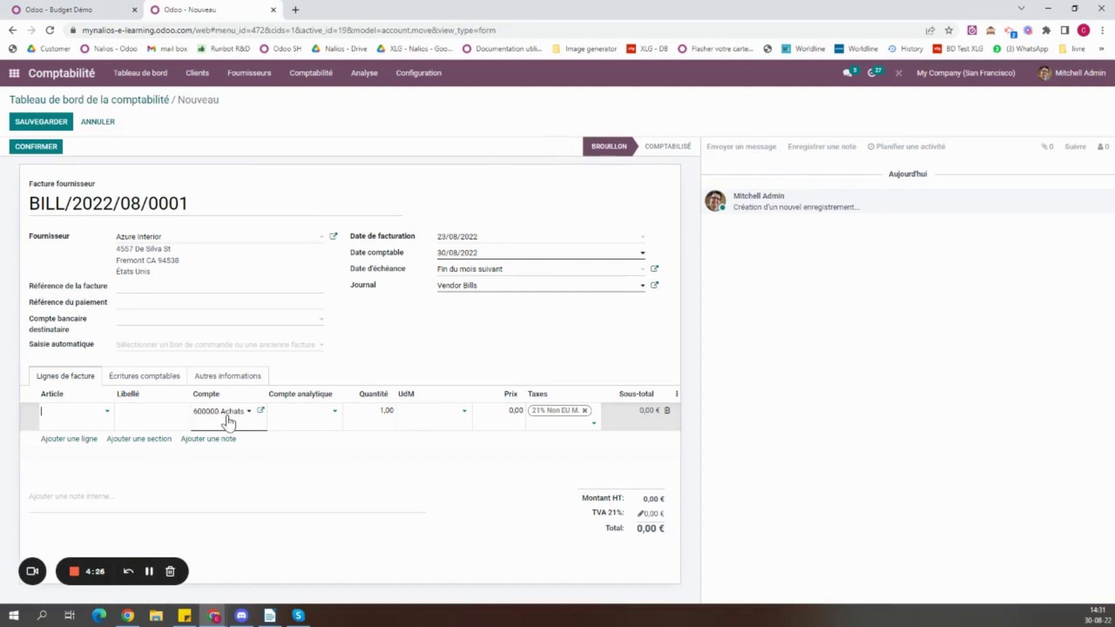
pyautogui.click(293, 415)
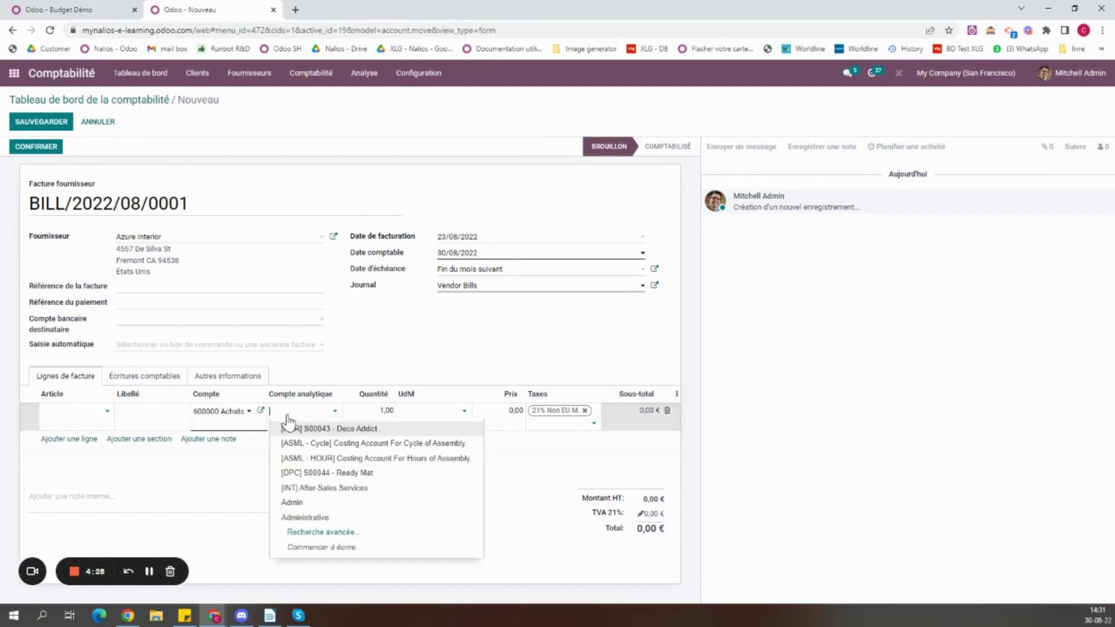
pyautogui.write('rh')
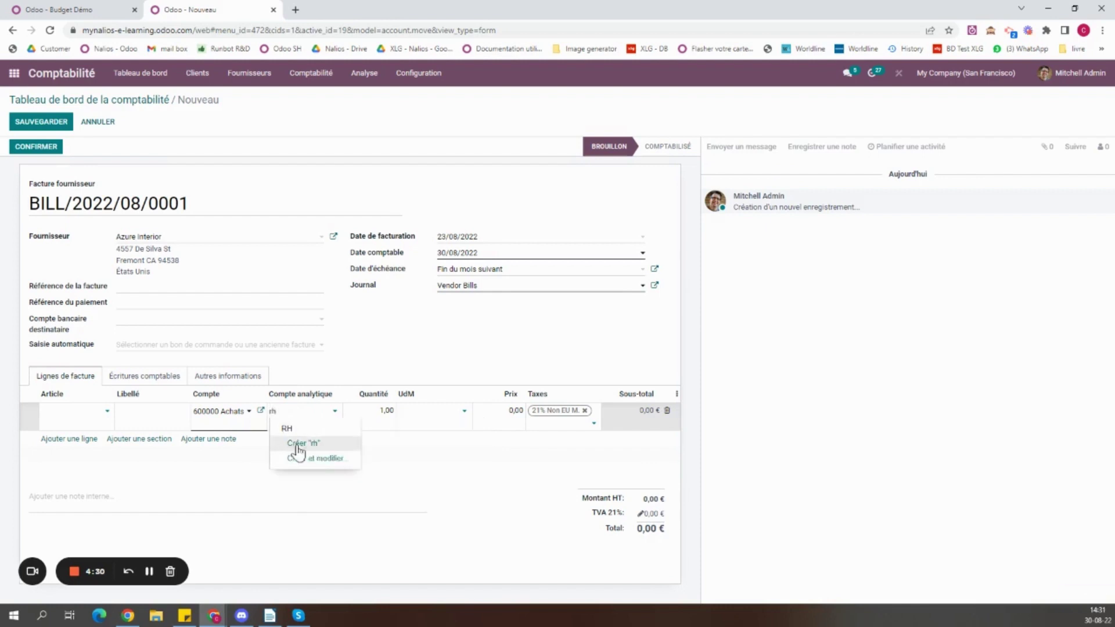
pyautogui.click(290, 430)
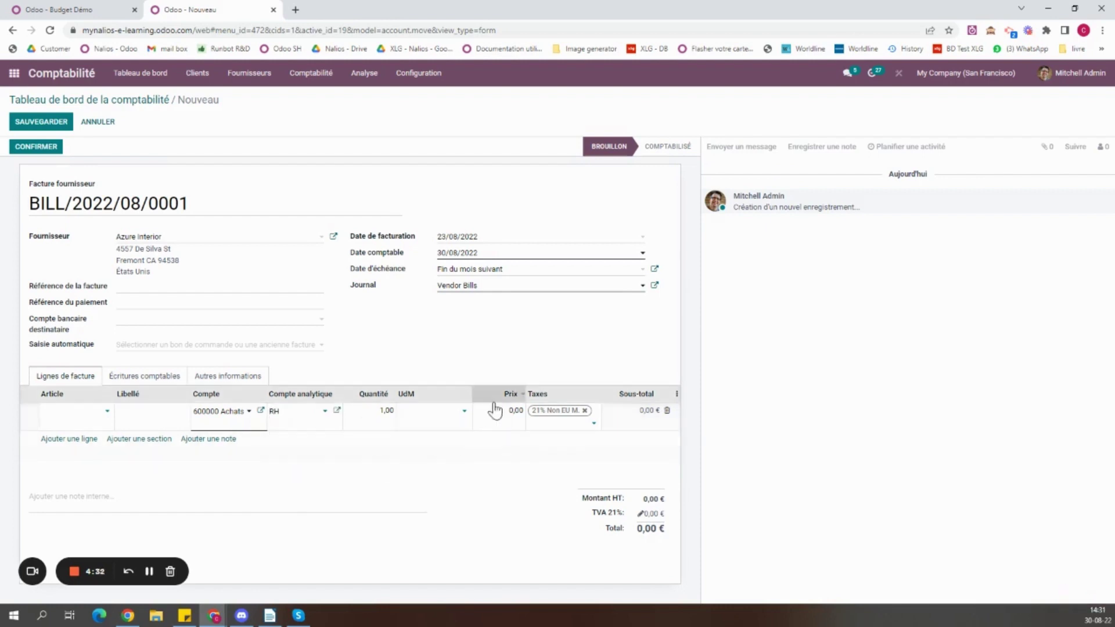
# Step: Set the RH invoice line's price to 100,00 without any tax and save the bill as a draft
pyautogui.click(503, 412)
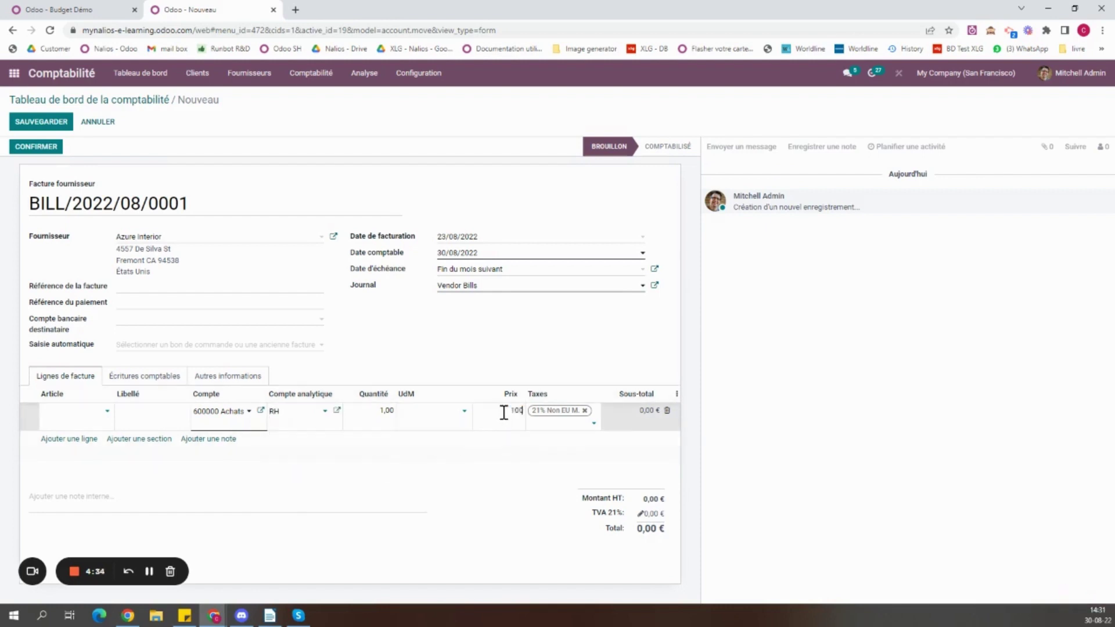
pyautogui.click(585, 411)
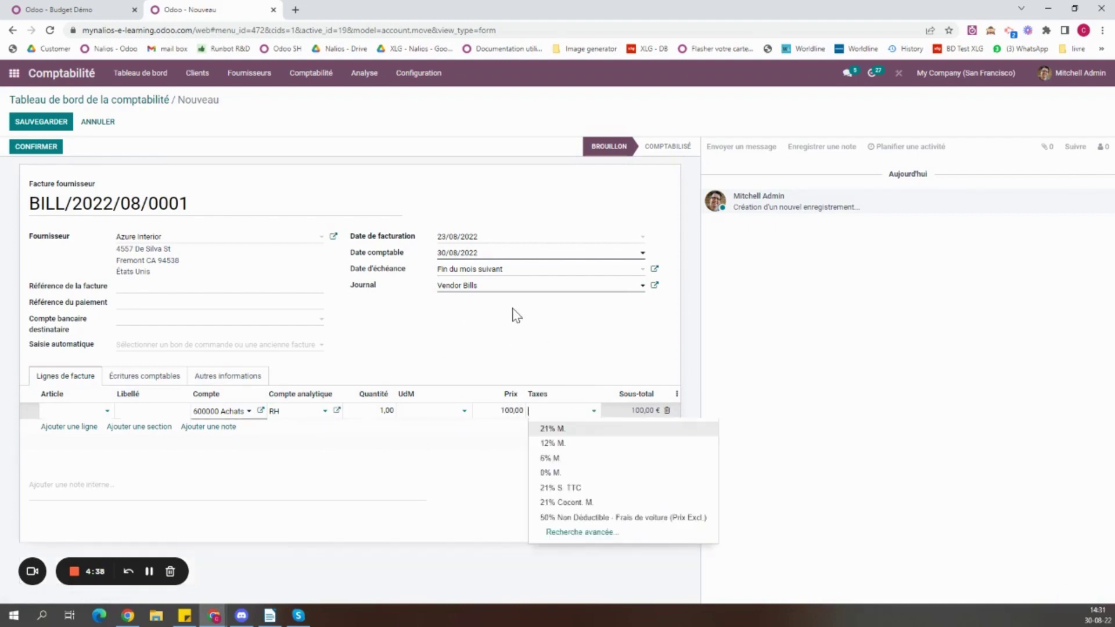
pyautogui.click(523, 347)
pyautogui.click(59, 146)
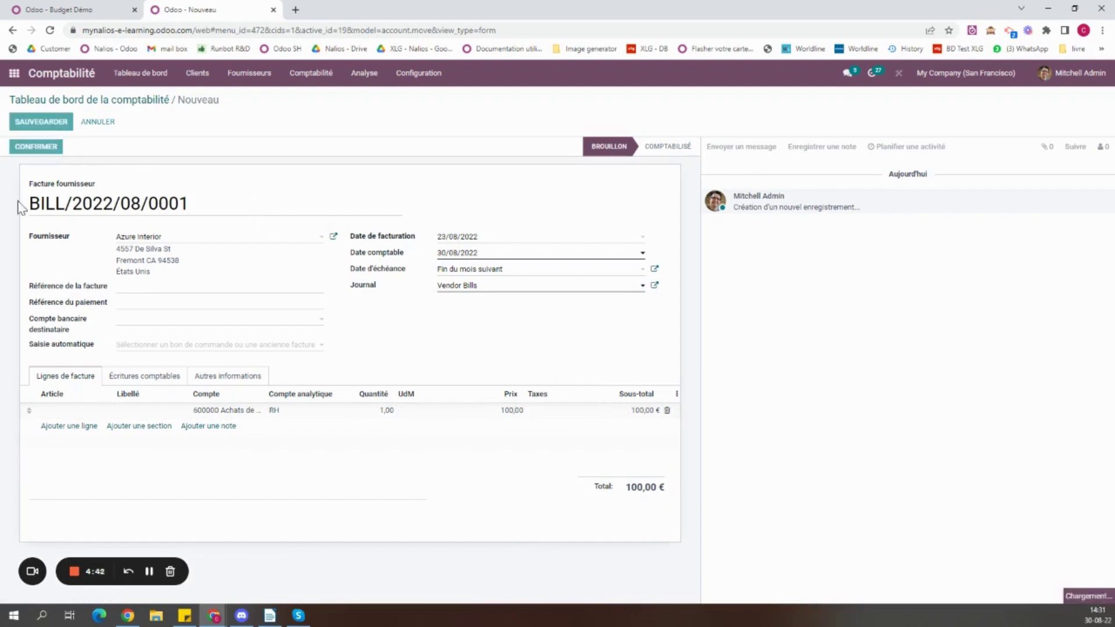
# Step: Switch to Budget Démo and reload it to check the actual amounts while the bill is a draft
pyautogui.click(58, 9)
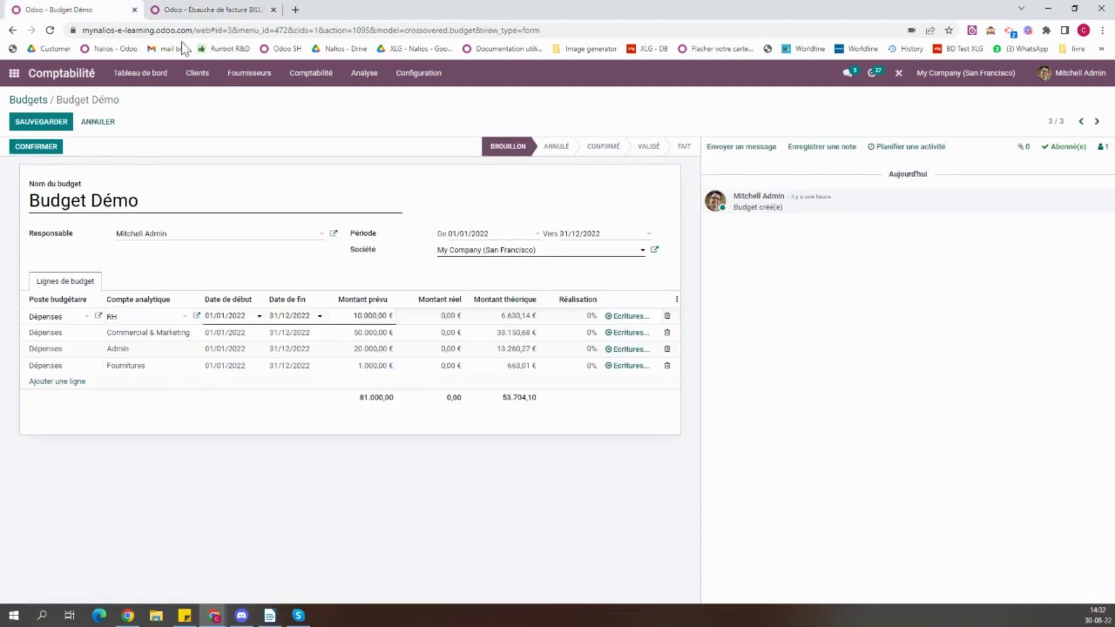
pyautogui.click(417, 34)
pyautogui.press('Return')
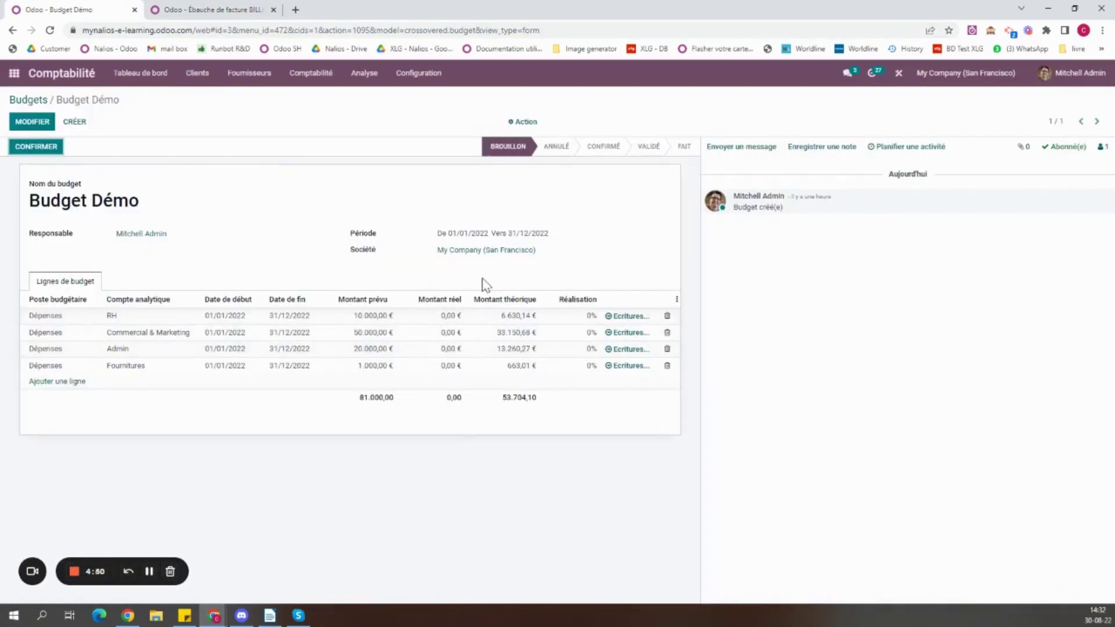
# Step: Confirm the vendor bill and reload Budget Démo to check the RH line's actual amount
pyautogui.click(186, 10)
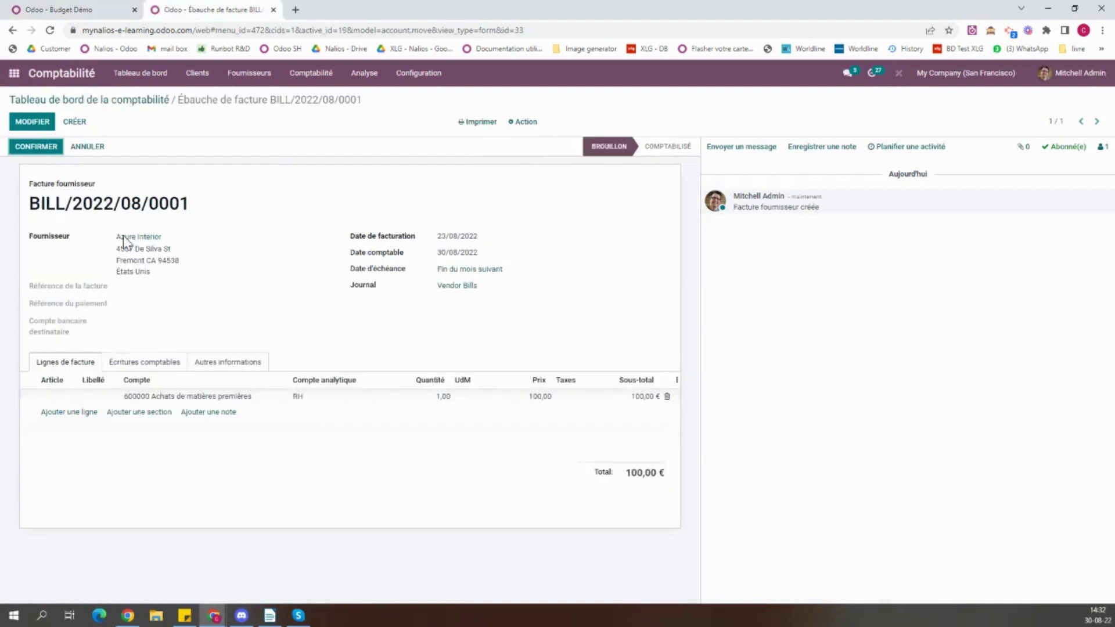
pyautogui.click(34, 148)
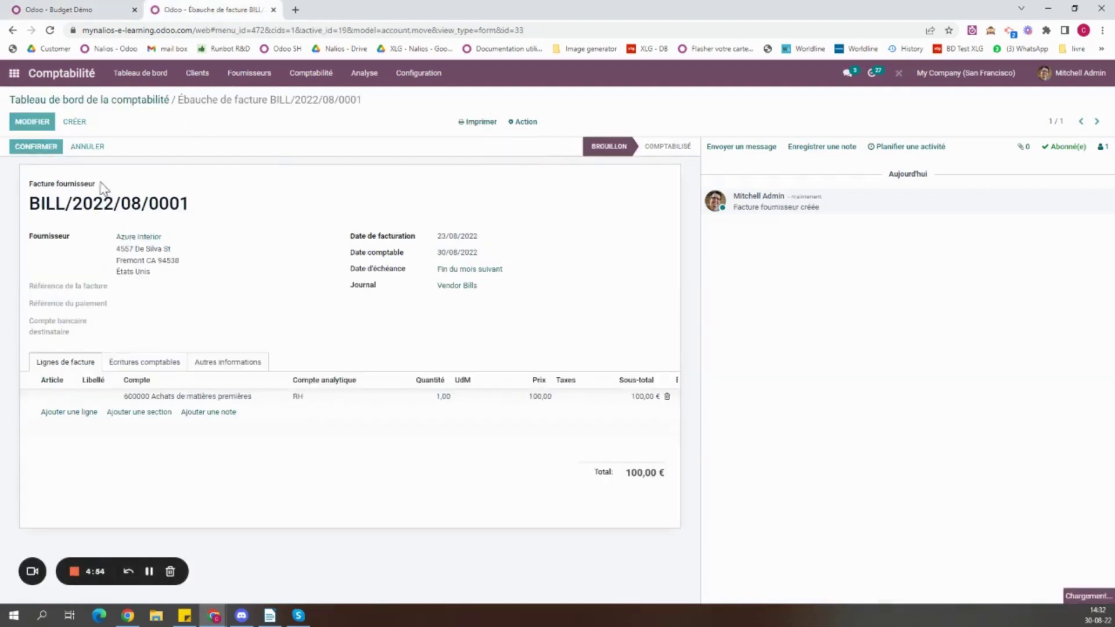
pyautogui.click(64, 9)
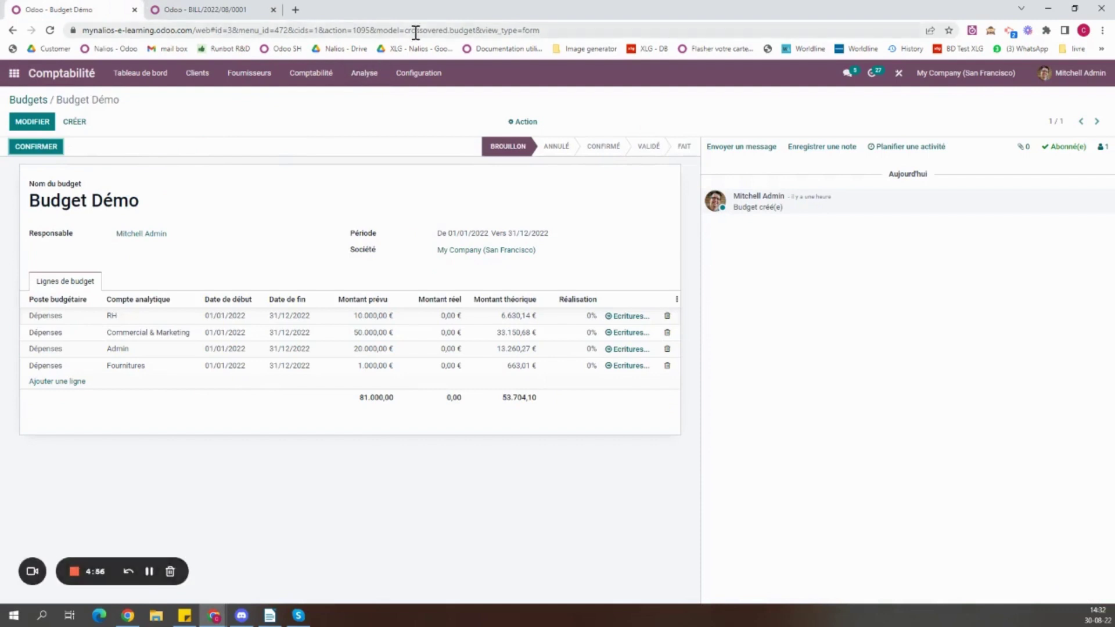
pyautogui.click(406, 30)
pyautogui.press('Return')
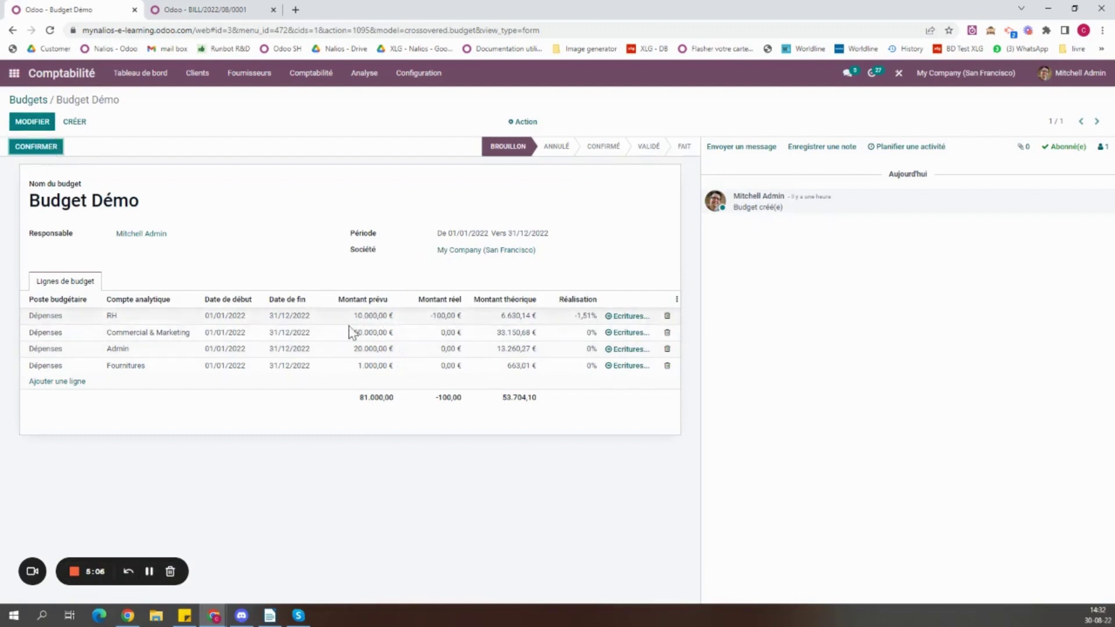
# Step: Edit Budget Démo and set the planned amounts to -10.000,00 for RH and -50.000,00 for Commercial & Marketing
pyautogui.click(31, 123)
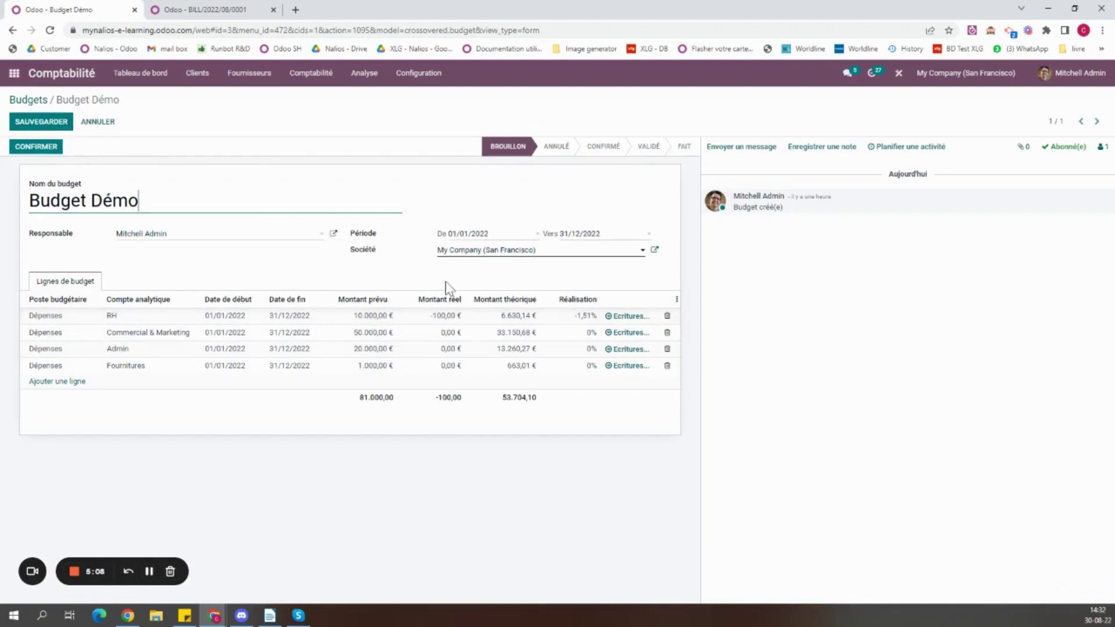
pyautogui.click(360, 315)
pyautogui.click(346, 317)
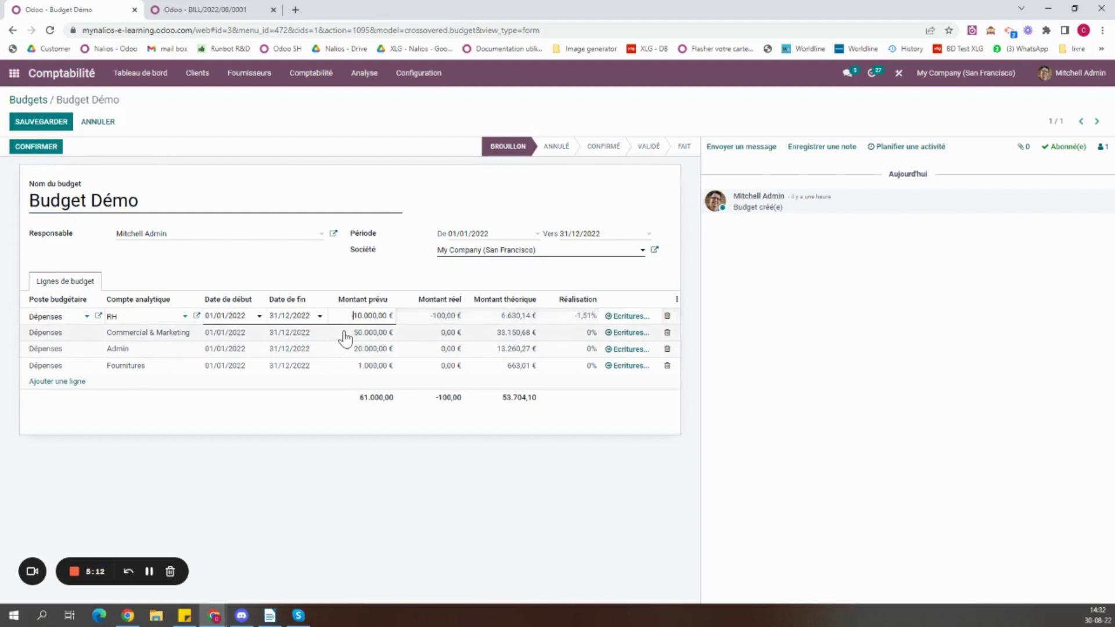
pyautogui.click(351, 334)
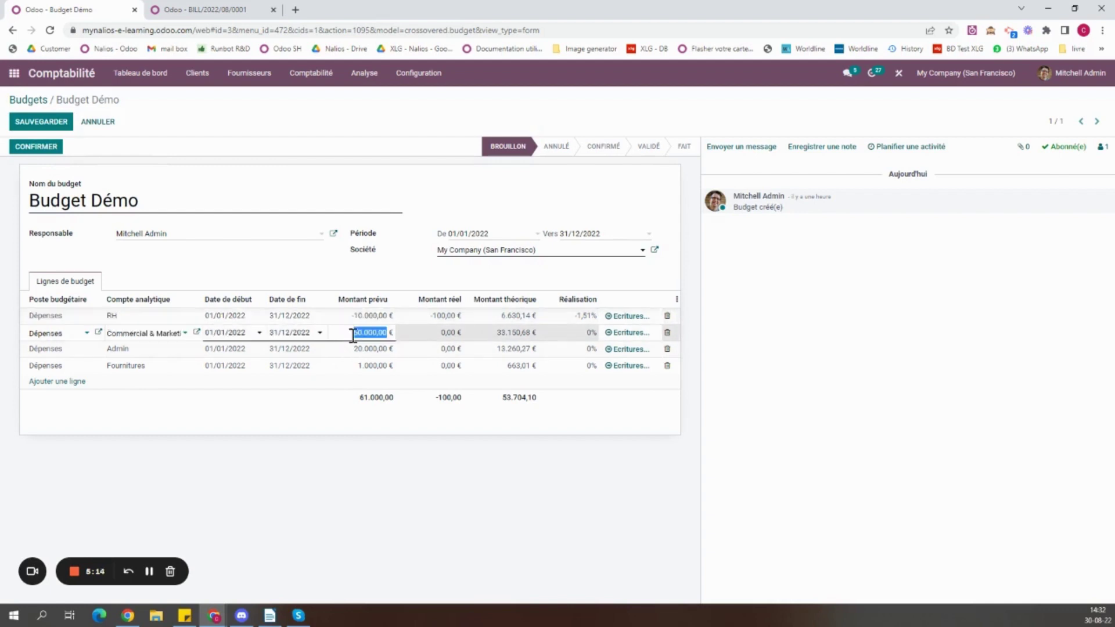
pyautogui.click(352, 335)
pyautogui.write('-')
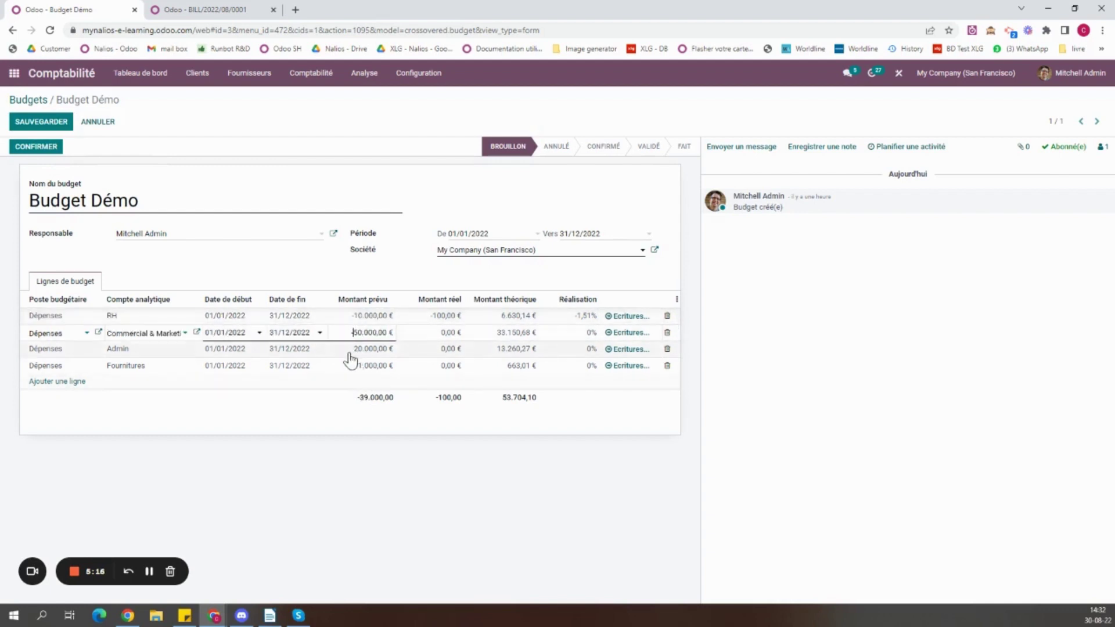
# Step: Set the planned amounts to -20.000,00 for the Admin line and -1.000,00 for the Fournitures line
pyautogui.click(351, 349)
pyautogui.click(349, 348)
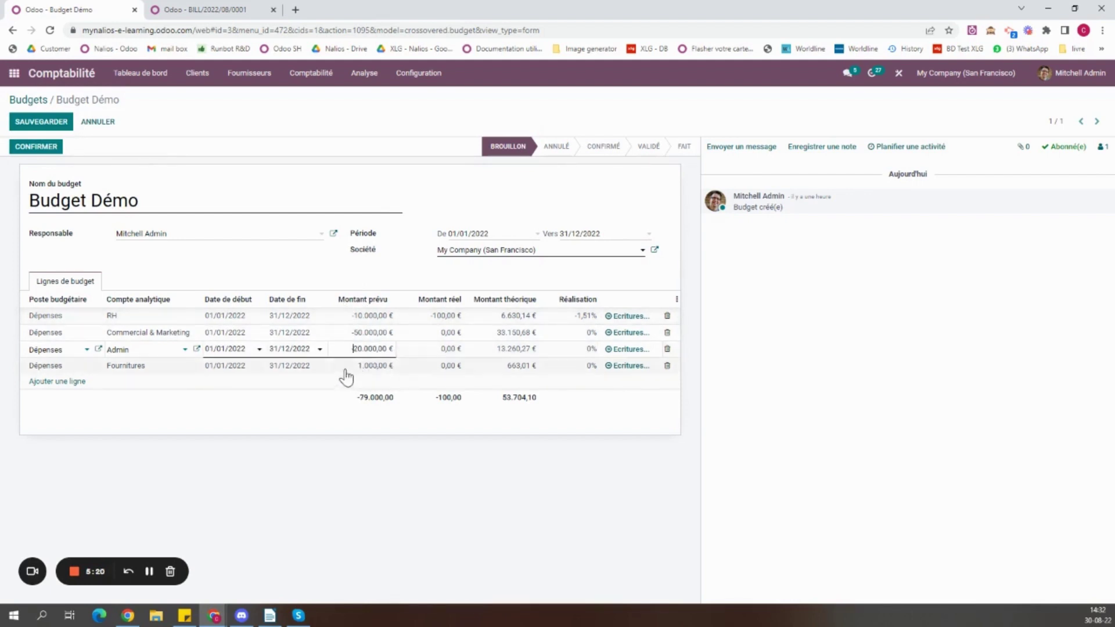
pyautogui.click(352, 366)
pyautogui.click(360, 368)
pyautogui.write('-')
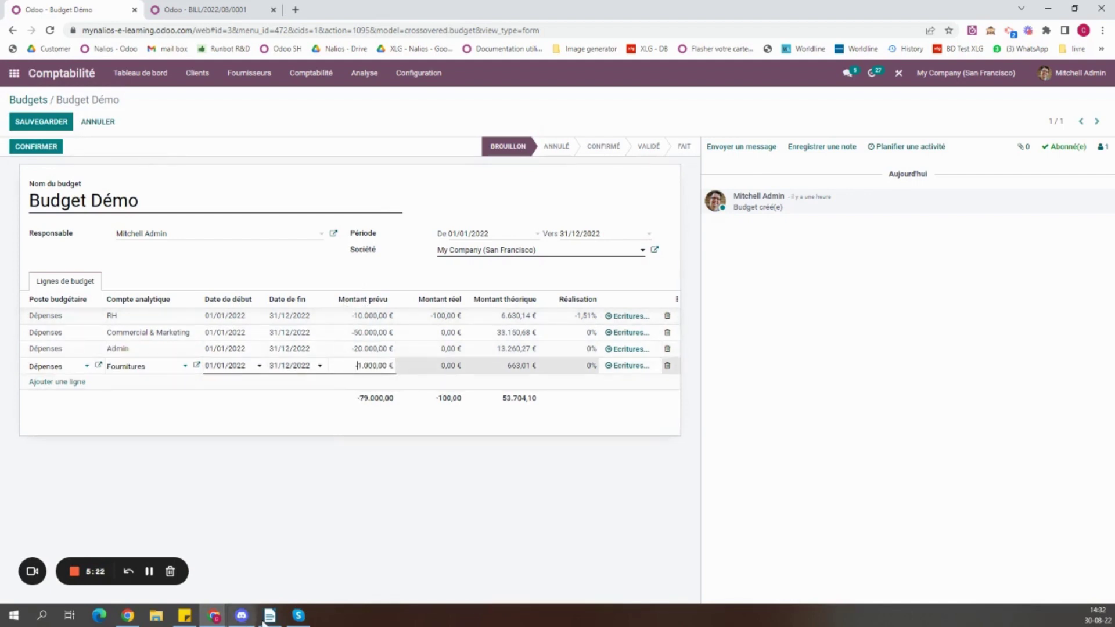
pyautogui.click(367, 537)
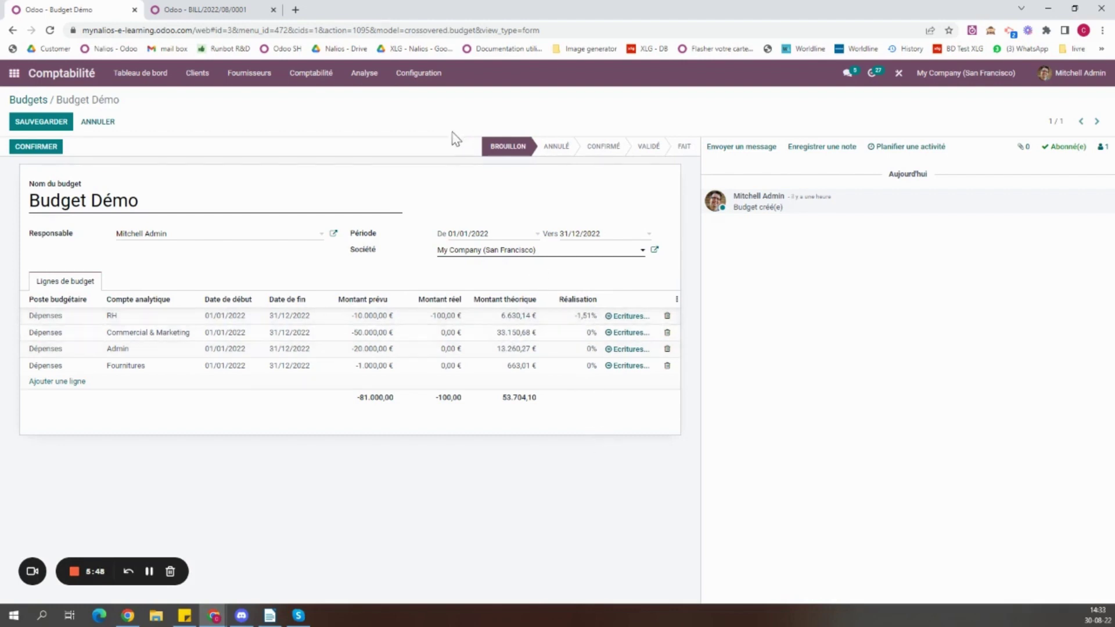
# Step: Examine the analytic entries behind the RH budget line and return to Budget Démo
pyautogui.click(629, 319)
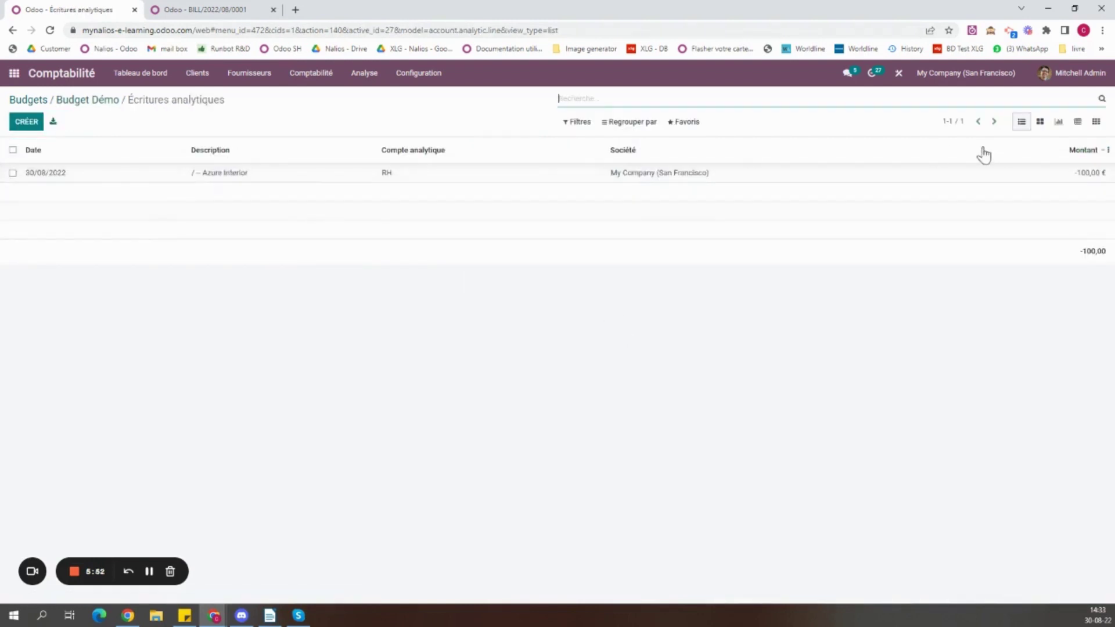
pyautogui.click(87, 102)
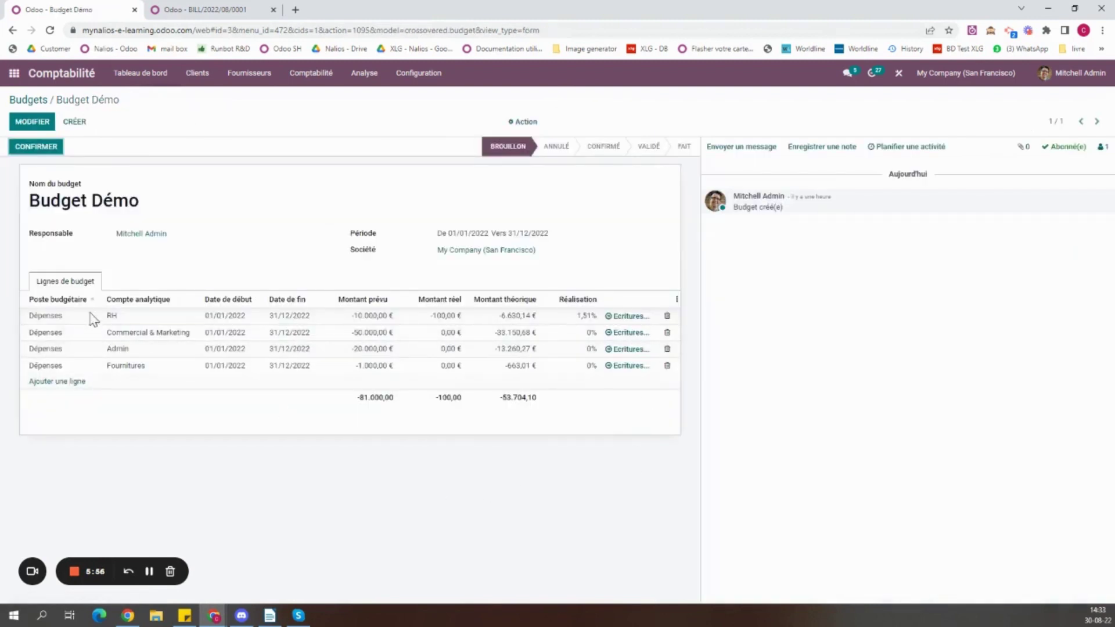
# Step: Duplicate vendor bill BILL/2022/08/0001, clear the analytic account on the copy's line and save it
pyautogui.click(199, 9)
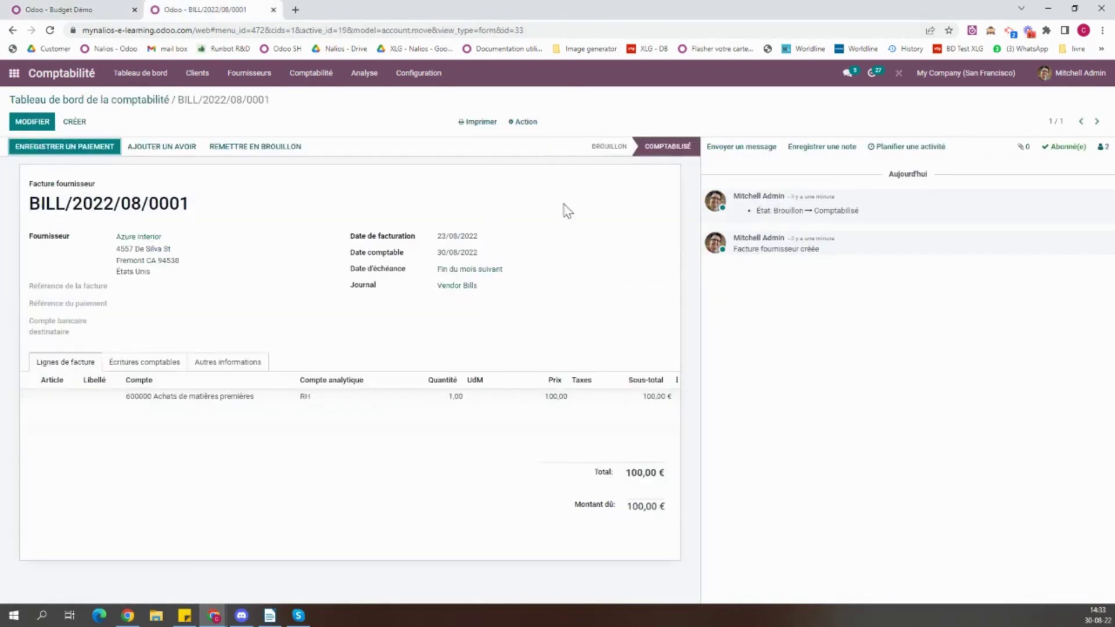
pyautogui.click(542, 124)
pyautogui.click(540, 152)
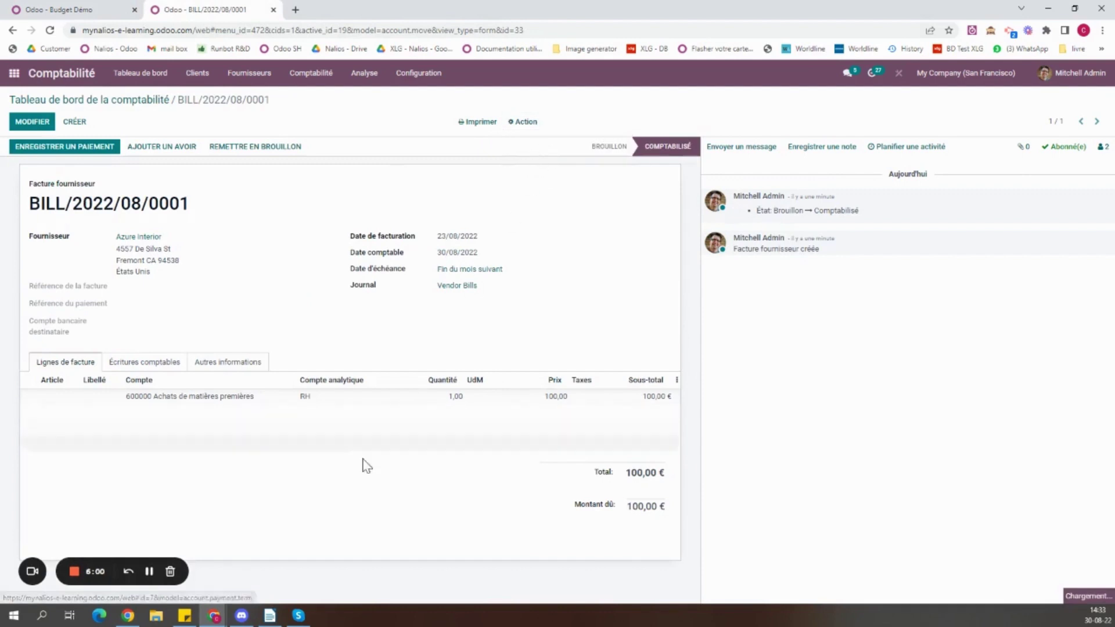
pyautogui.click(316, 411)
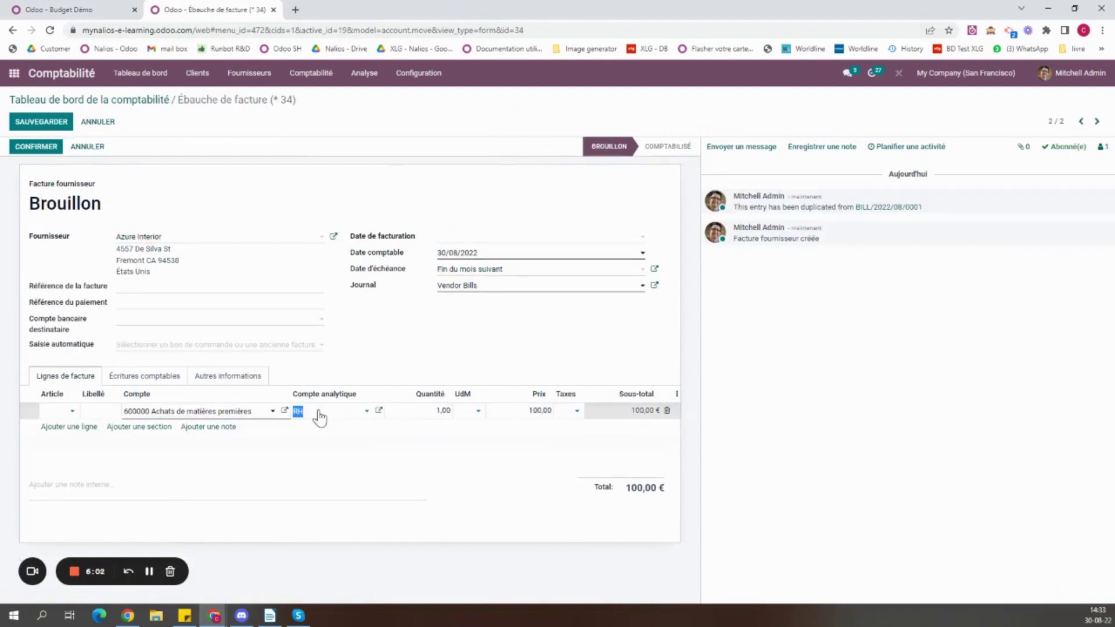
pyautogui.click(49, 149)
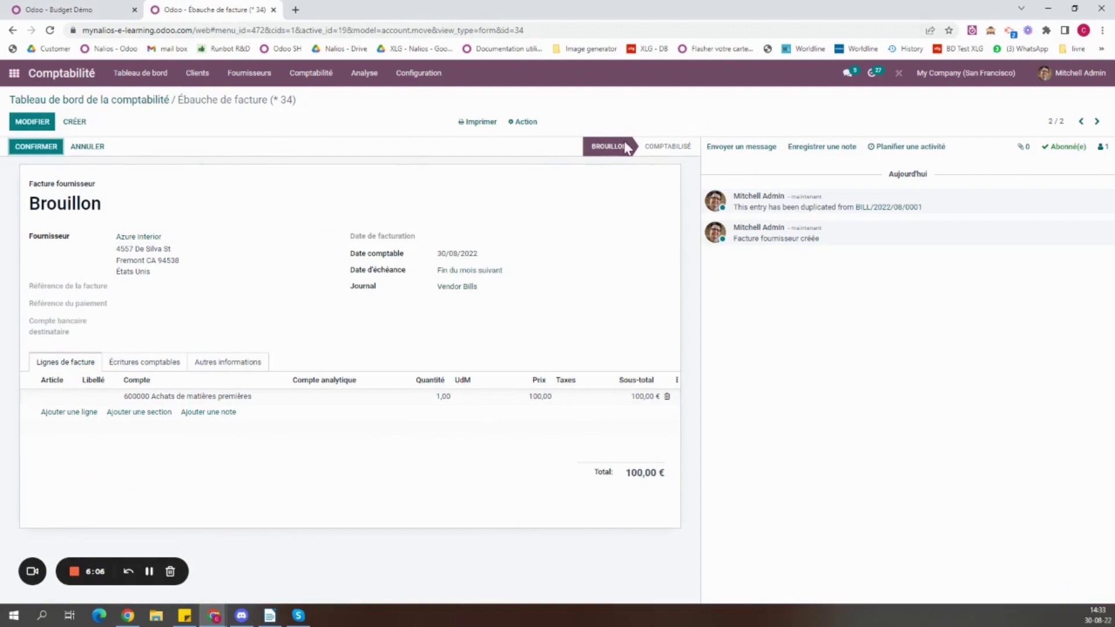
# Step: Set the duplicated bill's invoice date to 30/08/2022, then save and confirm the bill
pyautogui.click(44, 148)
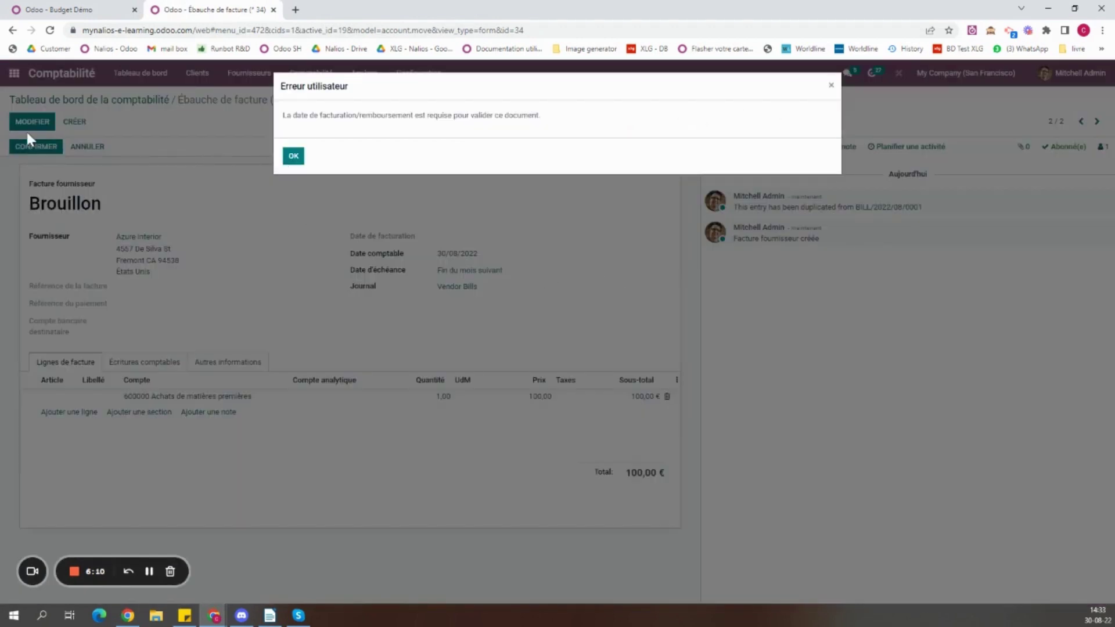
pyautogui.click(293, 156)
pyautogui.click(32, 121)
pyautogui.click(499, 238)
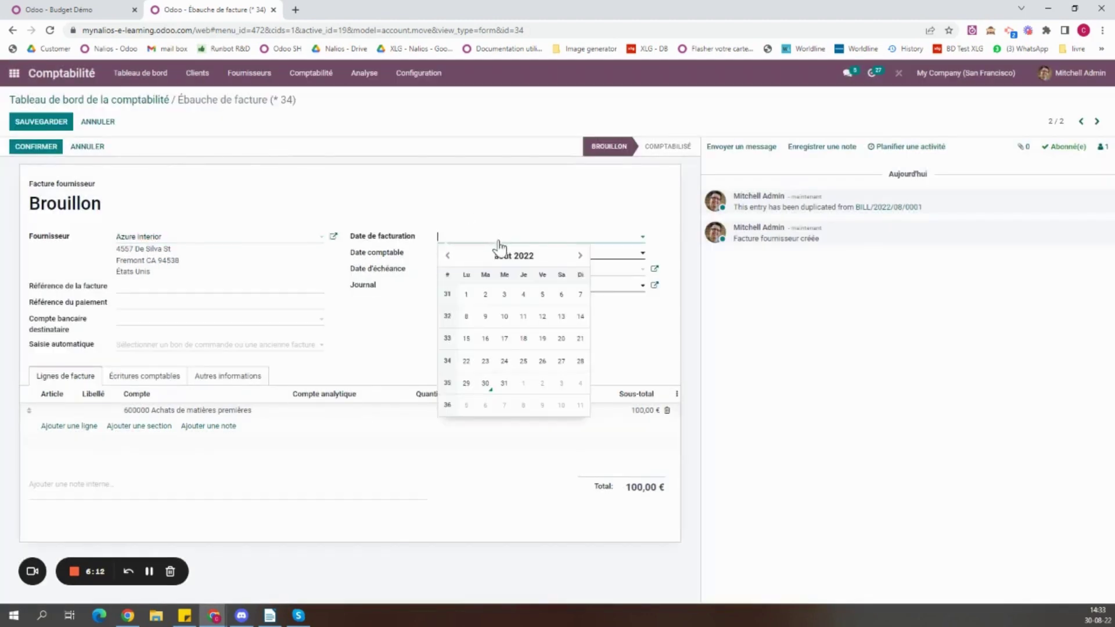
pyautogui.click(486, 383)
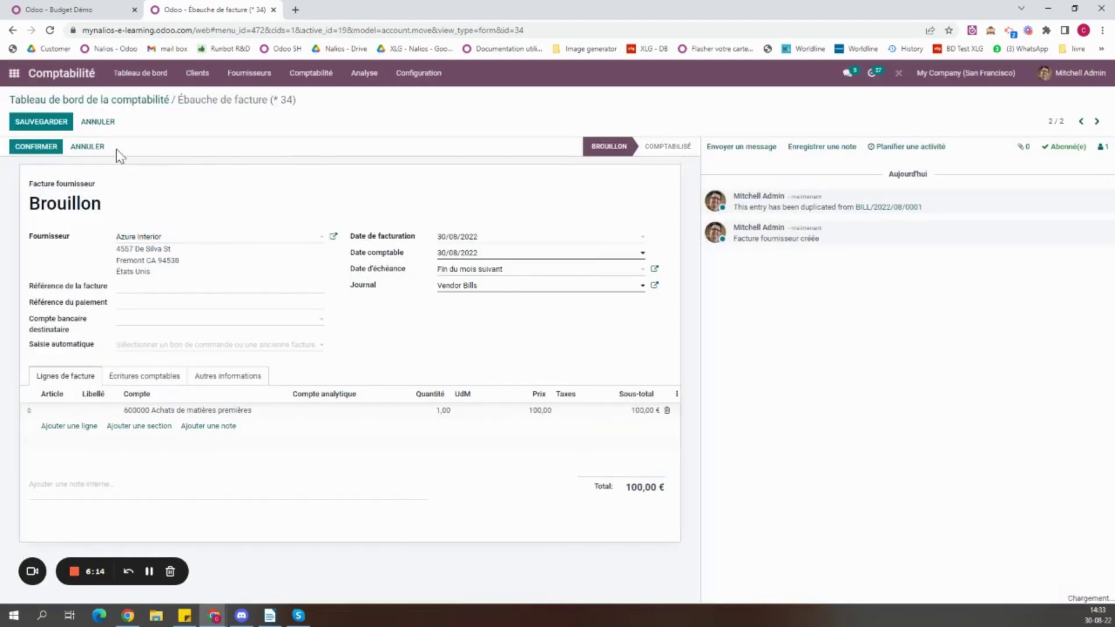
pyautogui.click(38, 121)
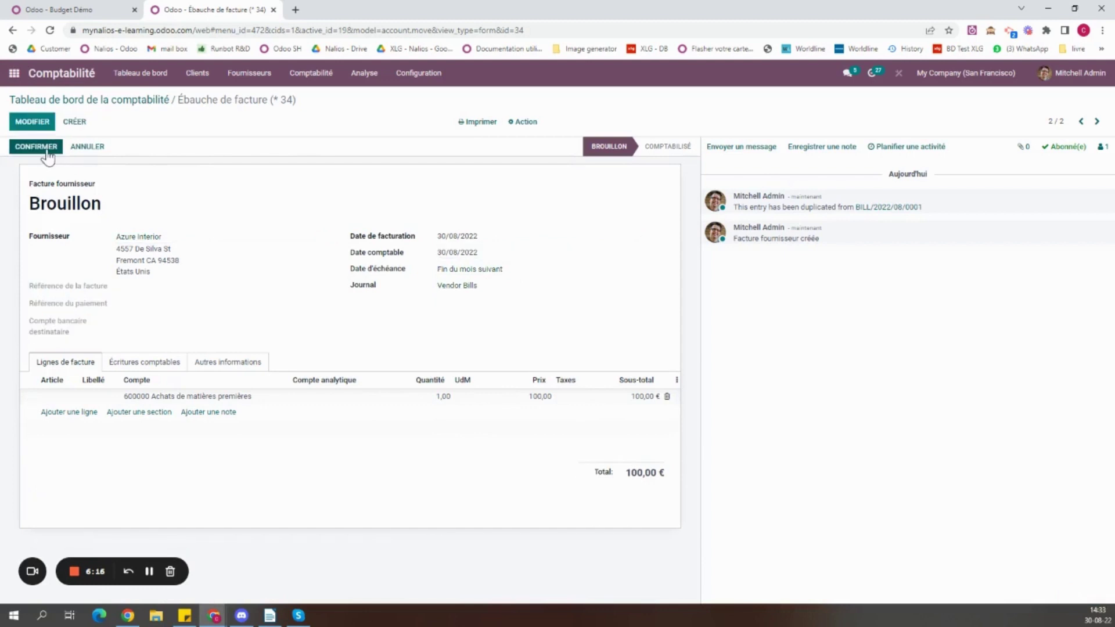
pyautogui.click(47, 149)
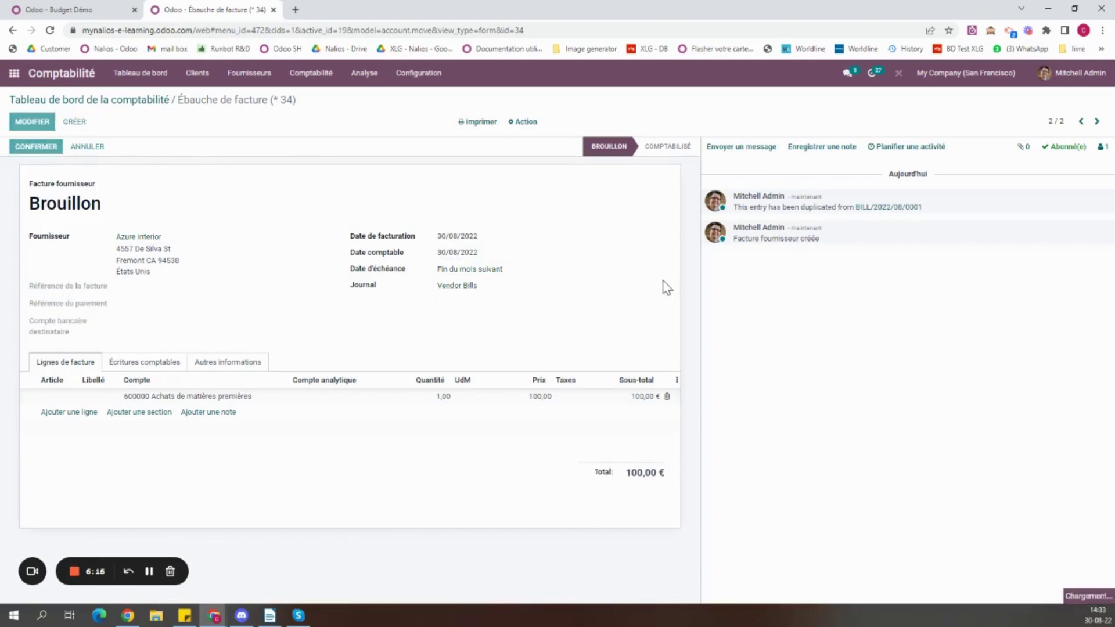
# Step: Reload Budget Démo and compare its actual amounts with the line of the posted bill that has no analytic account
pyautogui.click(85, 11)
pyautogui.click(356, 31)
pyautogui.press('Return')
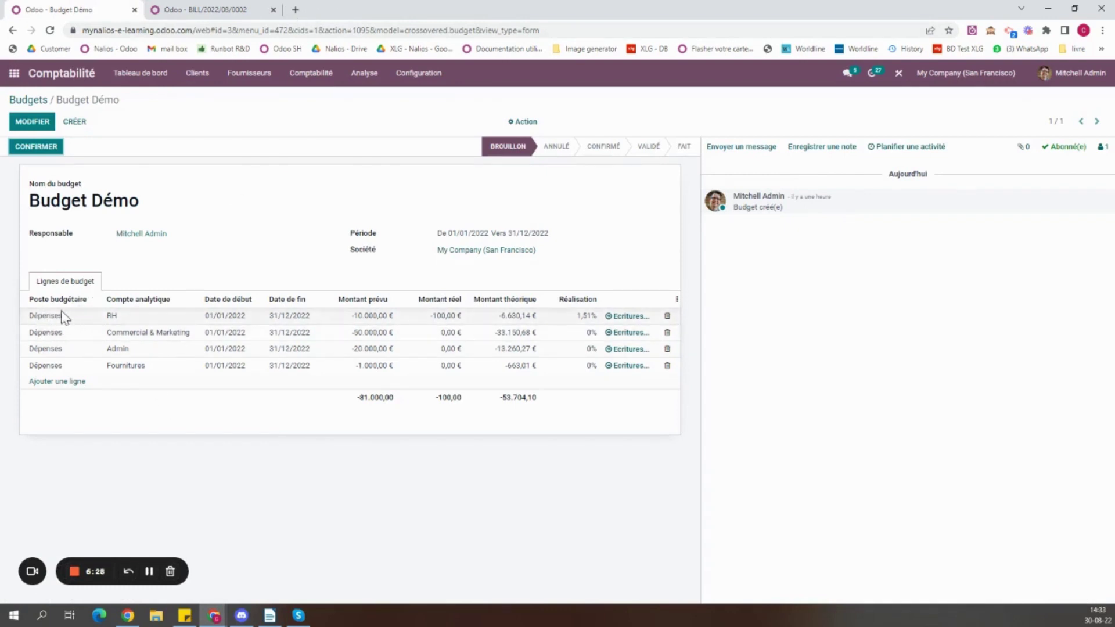
pyautogui.click(198, 9)
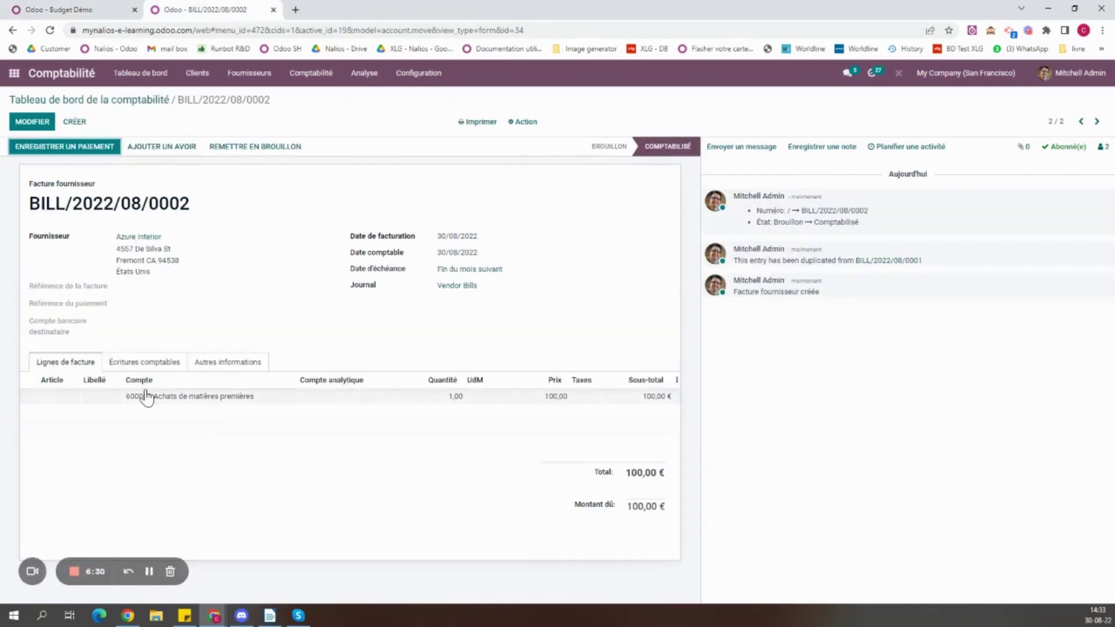
pyautogui.click(69, 8)
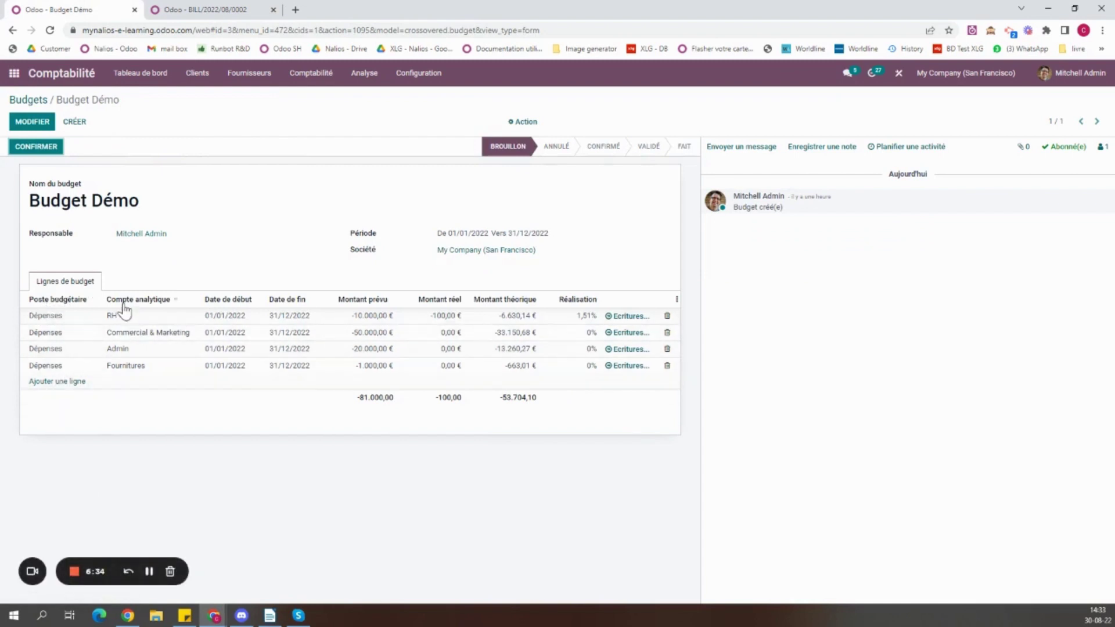
pyautogui.click(221, 9)
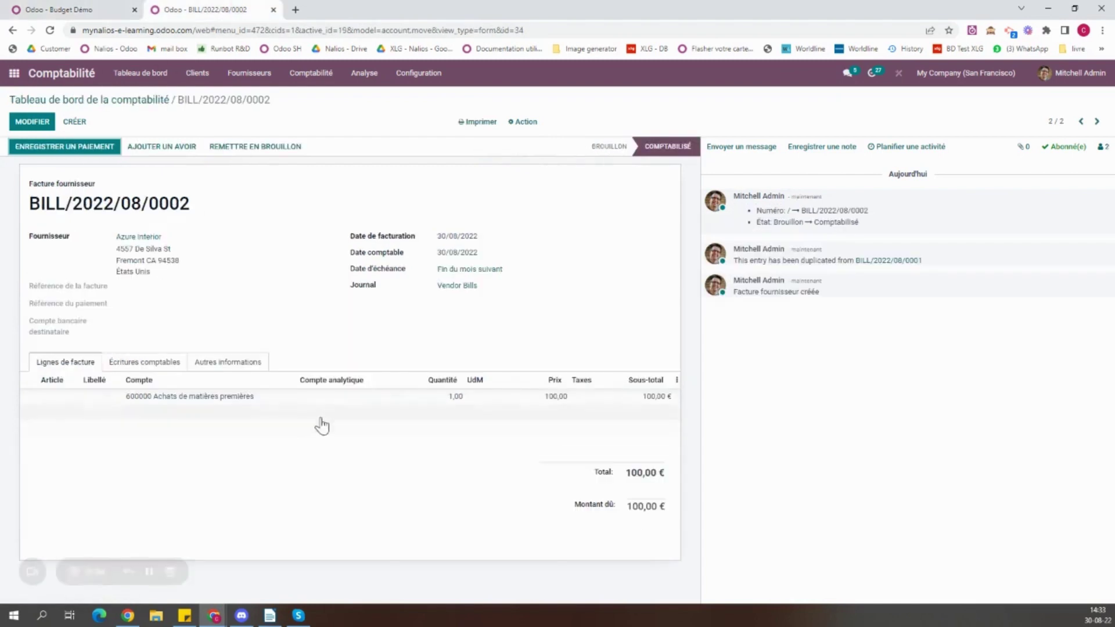
# Step: Leave the vendor bill and Budget Démo, and open the Analyse des Budgets report
pyautogui.click(51, 8)
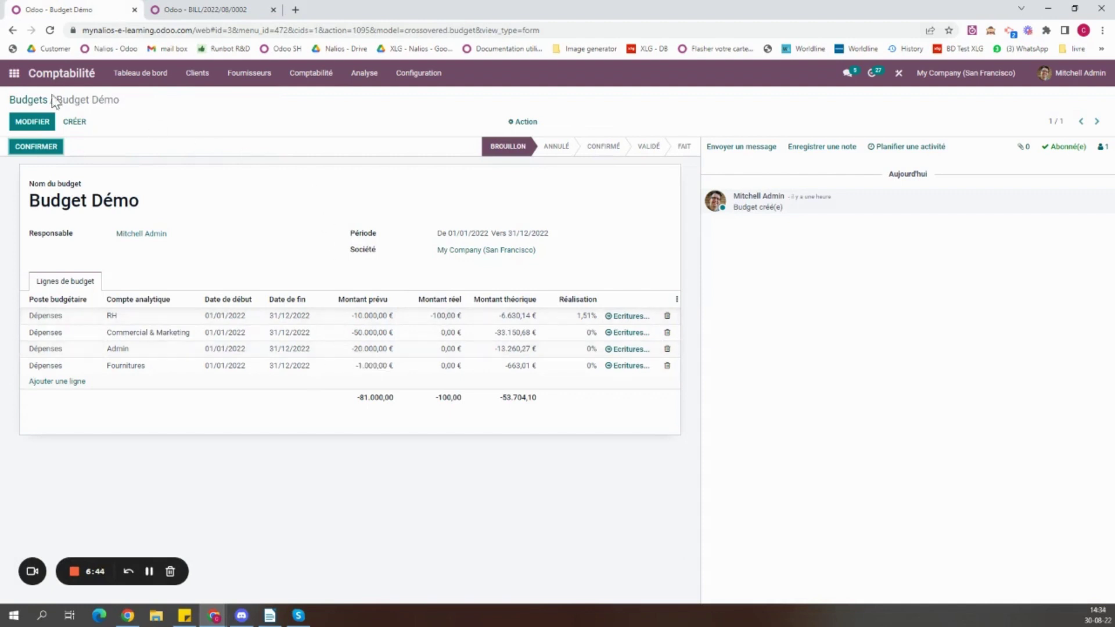
pyautogui.click(57, 74)
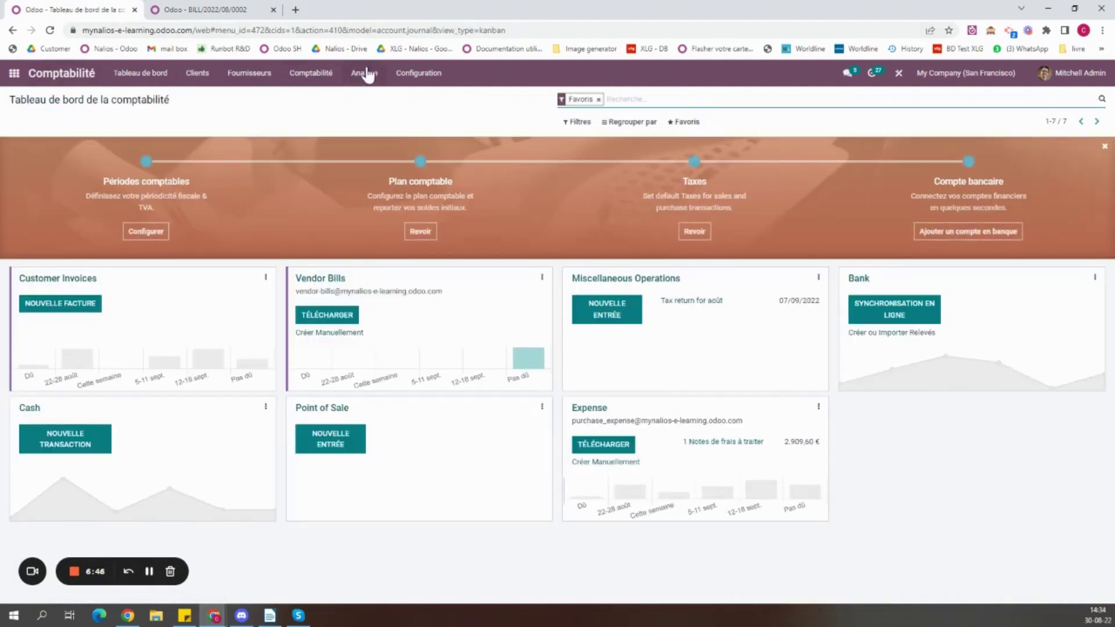
pyautogui.click(366, 82)
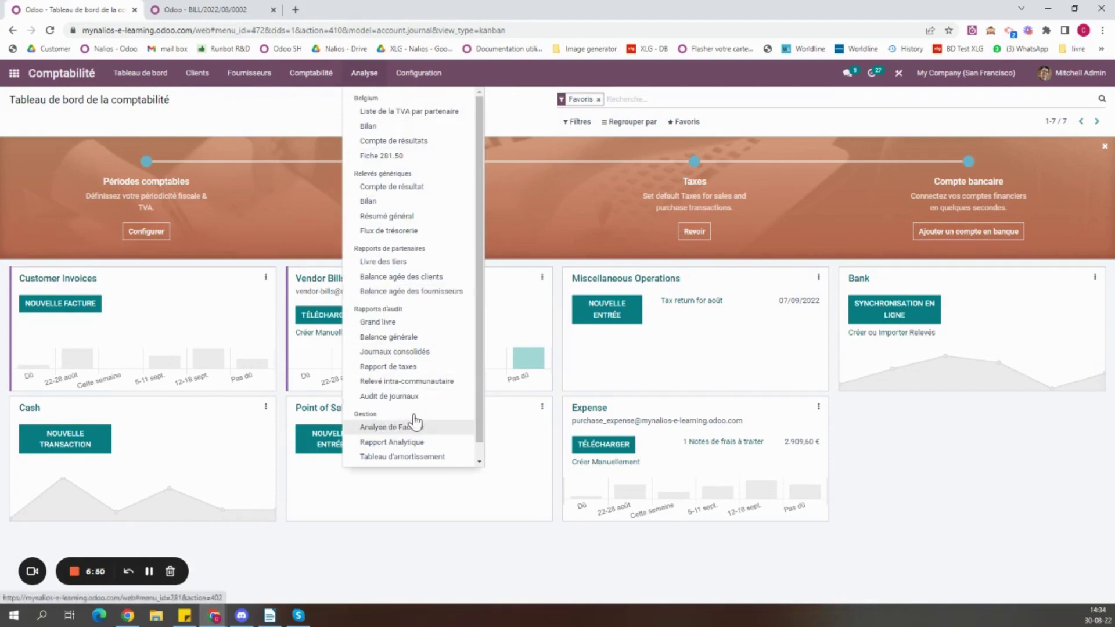
pyautogui.scroll(-1, 406, 441)
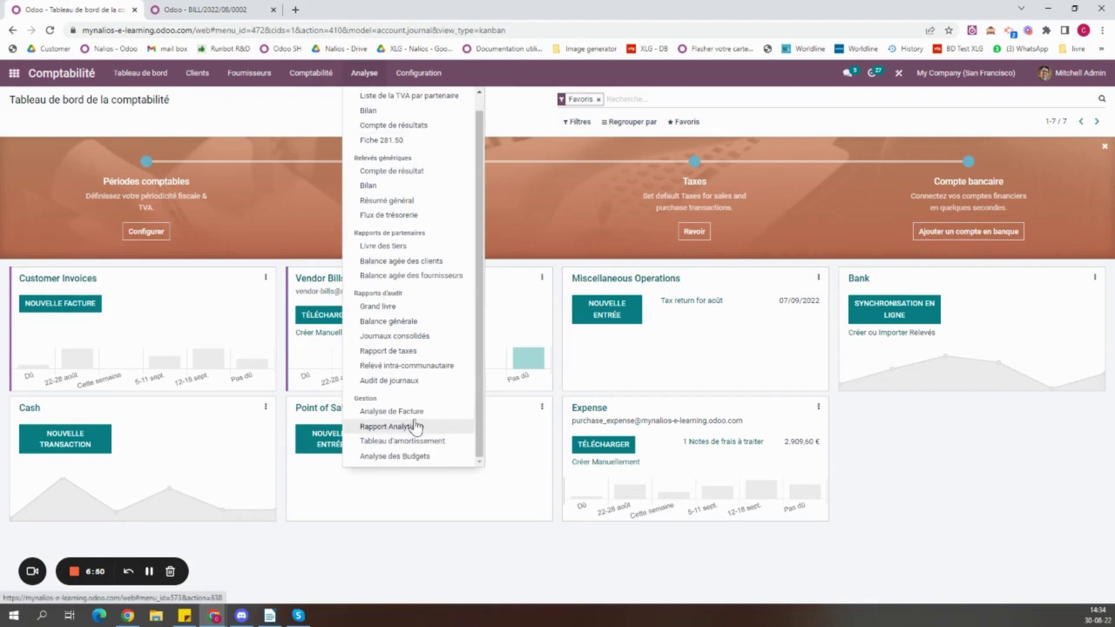
pyautogui.click(406, 456)
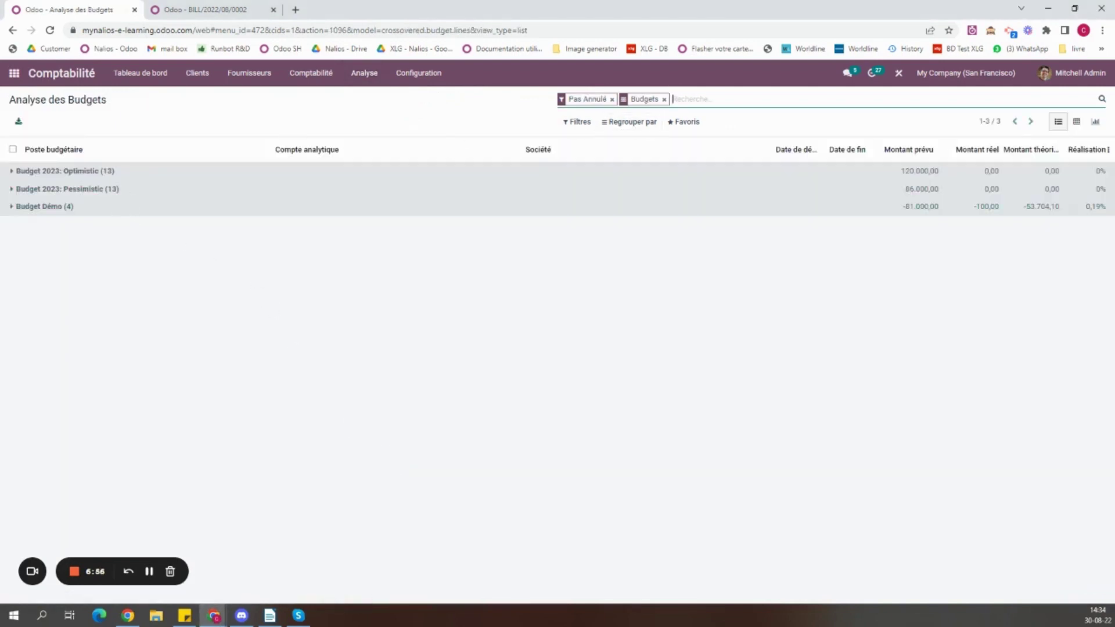
# Step: Review the lines of Budget 2023: Optimistic and Budget 2023: Pessimistic, collapse both groups and show the budget analysis as a pivot table
pyautogui.click(78, 171)
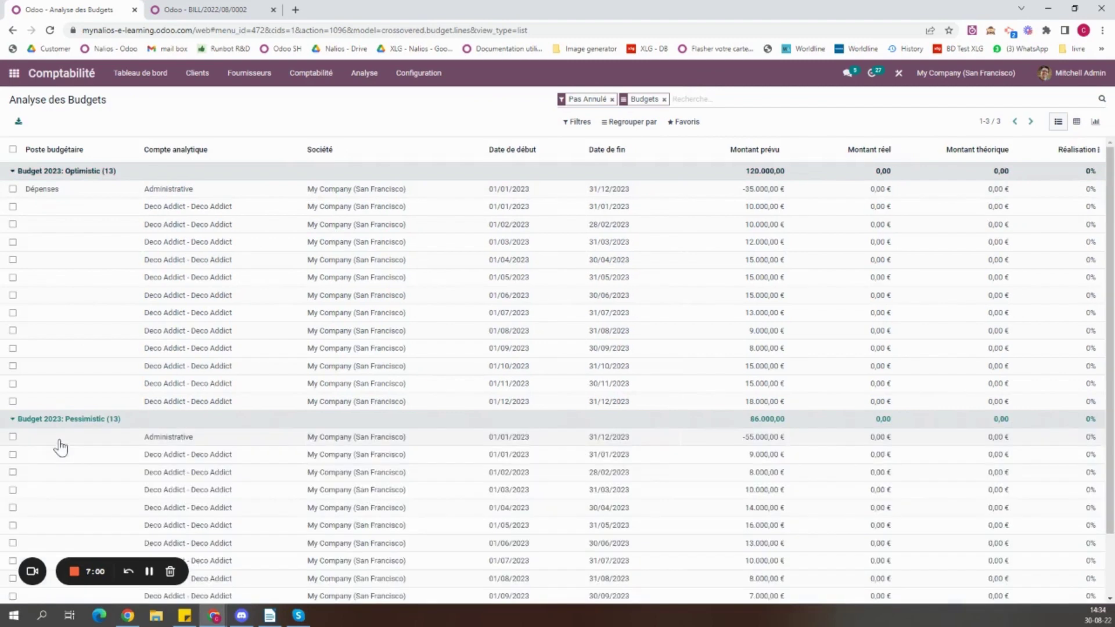
pyautogui.click(74, 419)
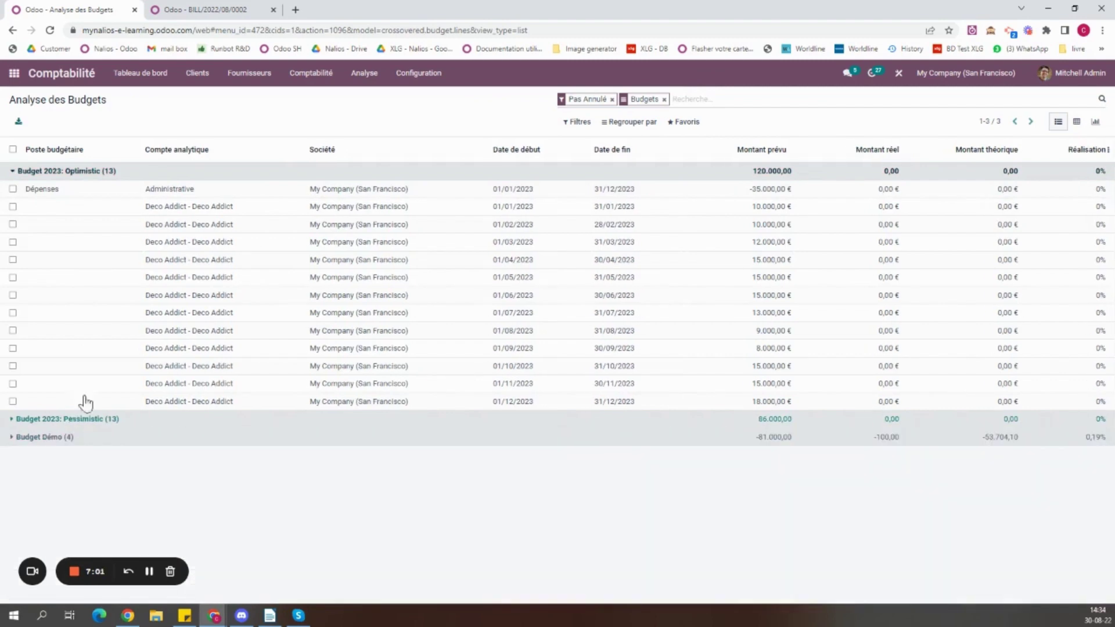
pyautogui.click(118, 173)
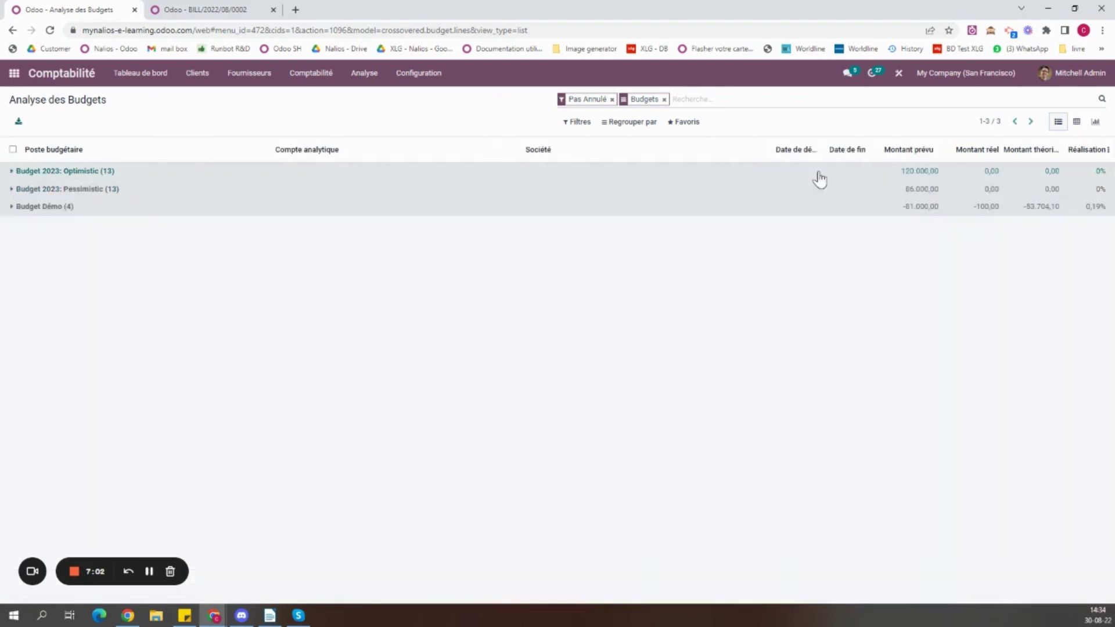
pyautogui.click(1076, 123)
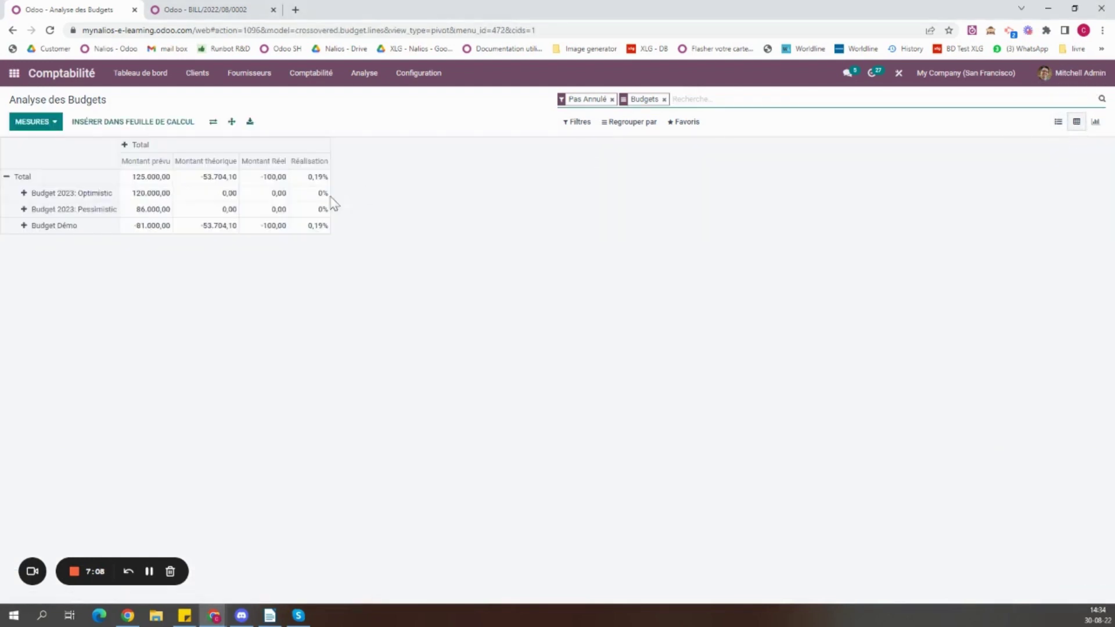